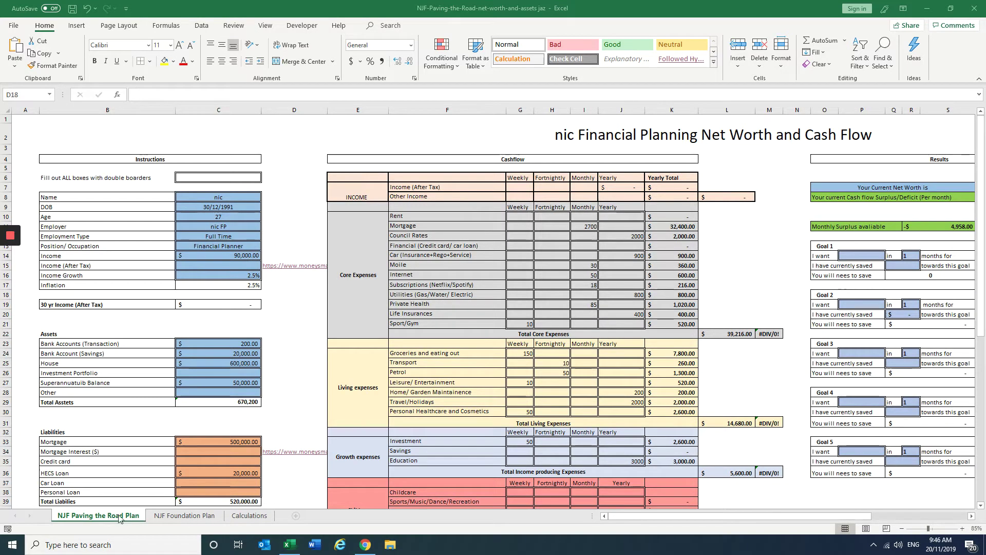
Look through the NJF Foundation Plan and Calculations sheets, then return to the NJF Paving the Road Plan sheet.
{"action": "left_click", "coordinate": [119, 516]}
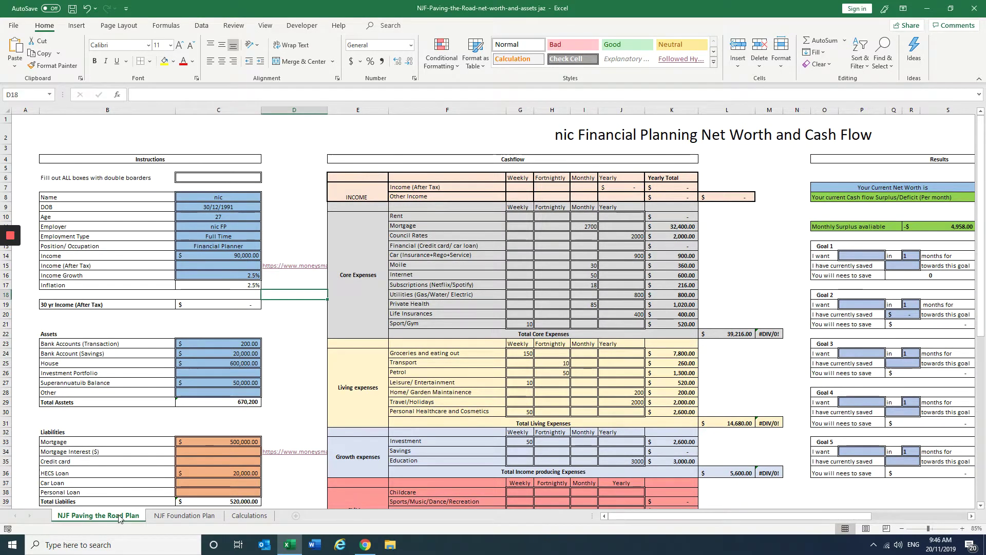
{"action": "left_click", "coordinate": [180, 516]}
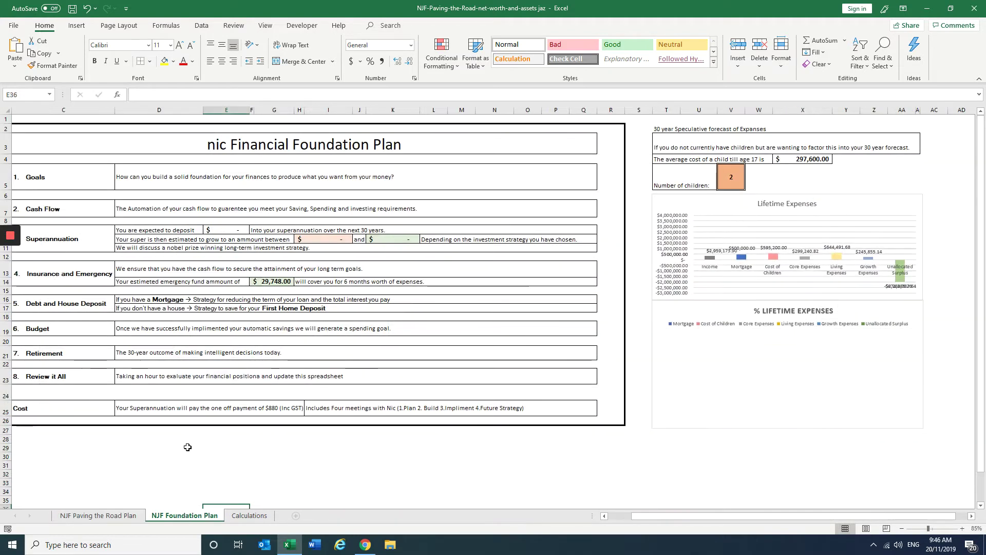
{"action": "left_click", "coordinate": [250, 515]}
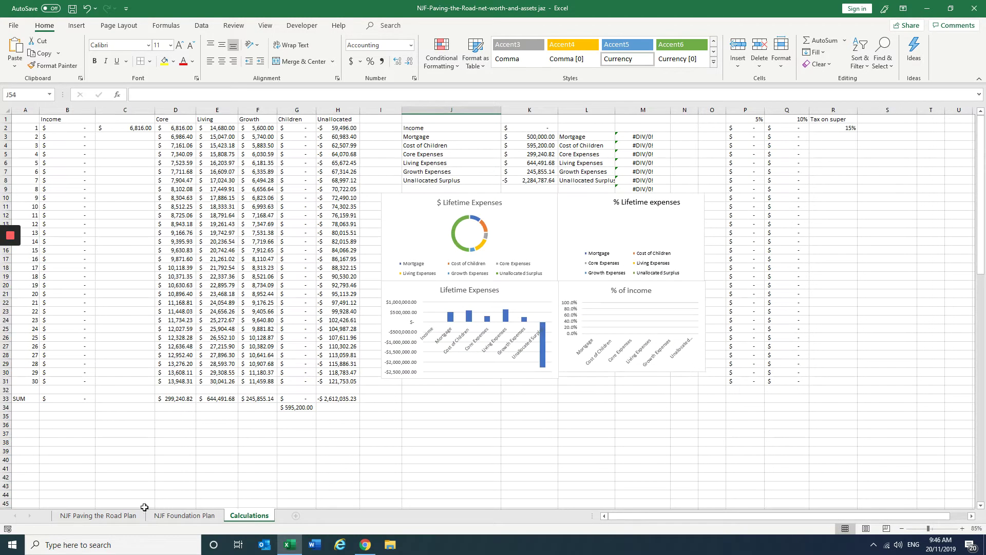
{"action": "left_click", "coordinate": [131, 519]}
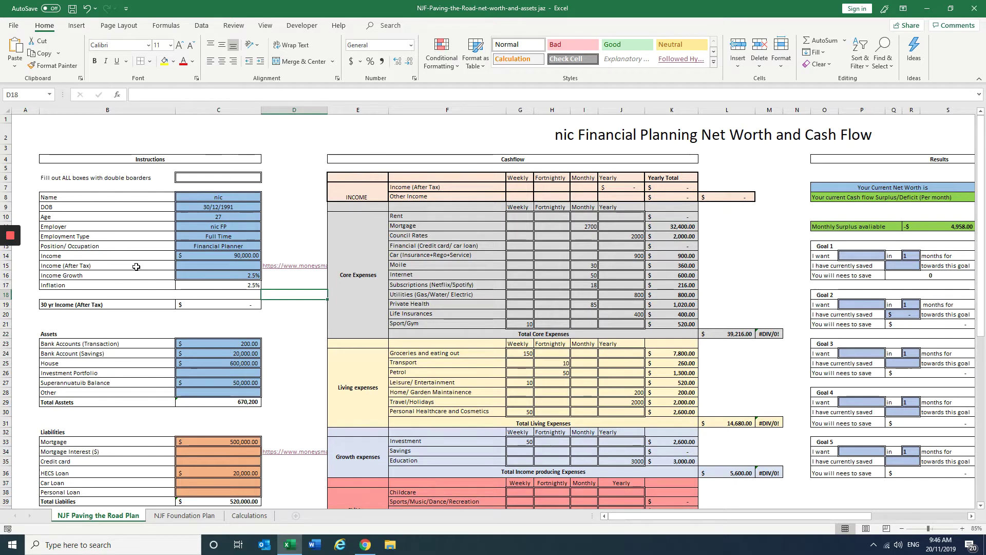
Open the income tax calculator linked beside Income (After Tax) and calculate the tax on $90,000 annual employment income.
{"action": "left_click", "coordinate": [284, 271]}
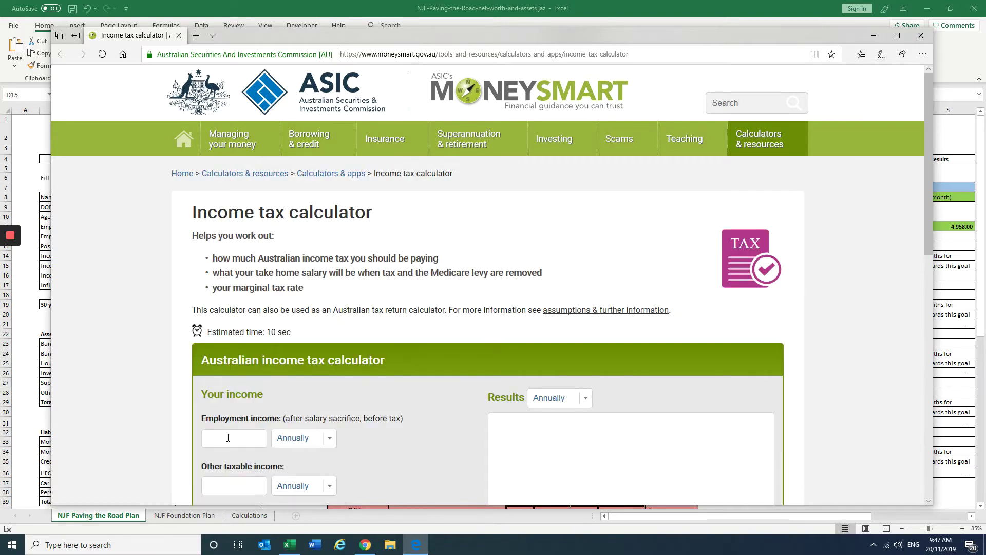
{"action": "left_click", "coordinate": [229, 438]}
{"action": "scroll", "coordinate": [229, 441], "scroll_direction": "down", "scroll_amount": 3}
{"action": "scroll", "coordinate": [230, 442], "scroll_direction": "down", "scroll_amount": 3}
{"action": "type", "text": "90,0"}
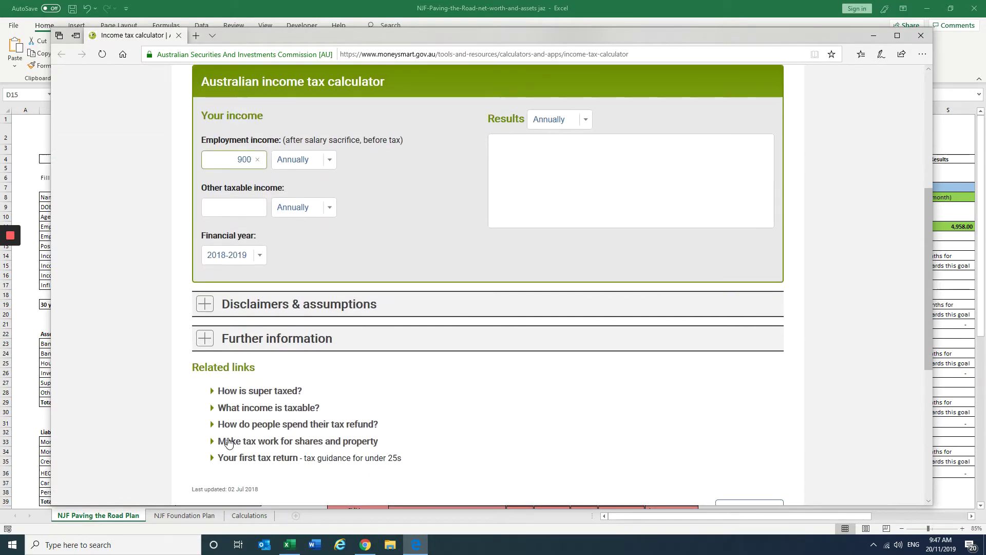
{"action": "type", "text": "00"}
{"action": "left_click", "coordinate": [430, 244]}
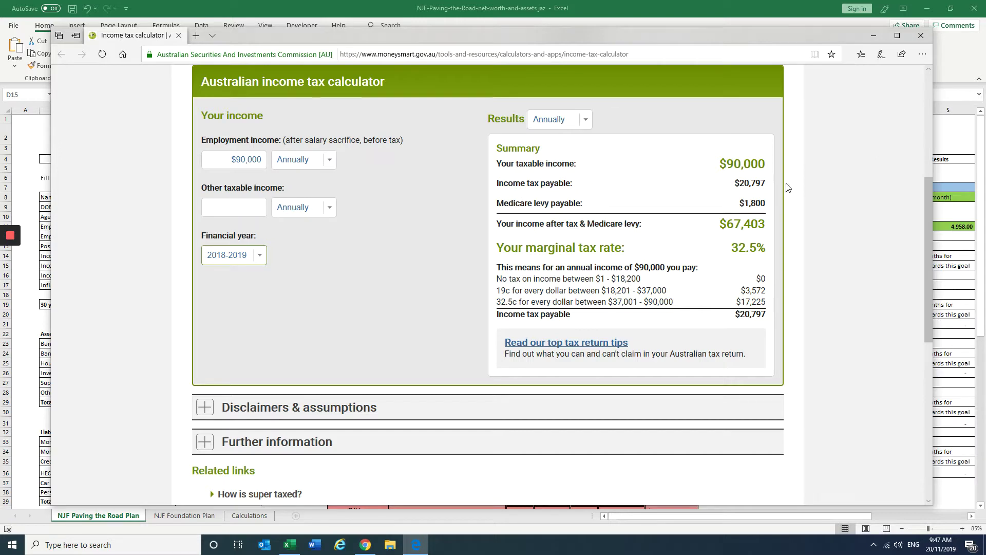
Take the income after tax and Medicare levy from the calculator and enter 67403 as Income (After Tax) in the Excel plan.
{"action": "left_click_drag", "start_coordinate": [788, 187], "coordinate": [761, 228]}
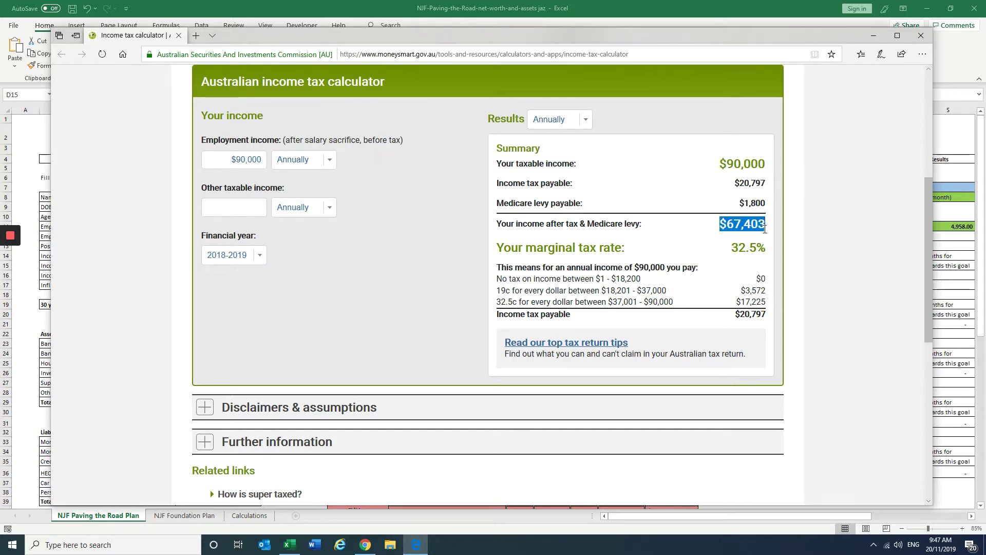
{"action": "left_click", "coordinate": [873, 35]}
{"action": "left_click", "coordinate": [221, 265]}
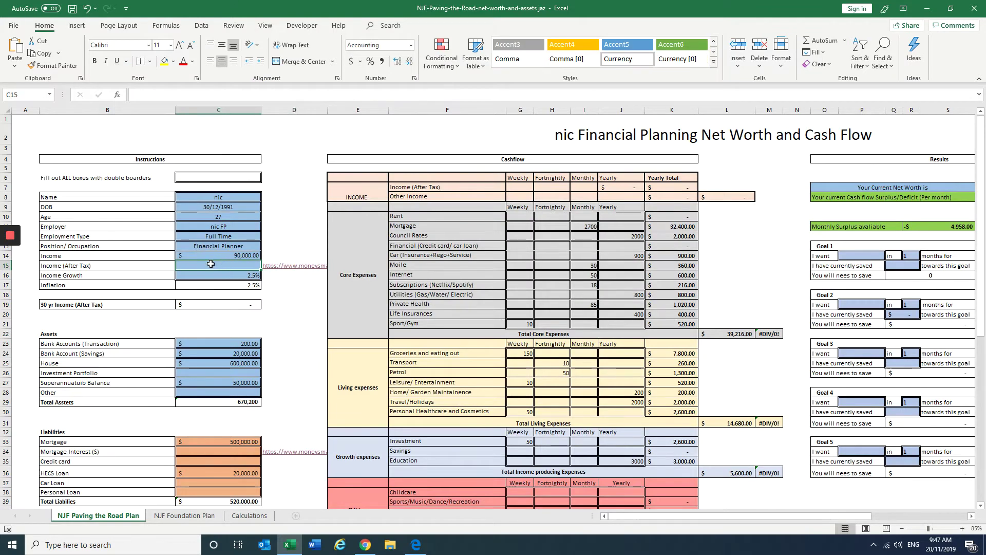
{"action": "type", "text": "67403"}
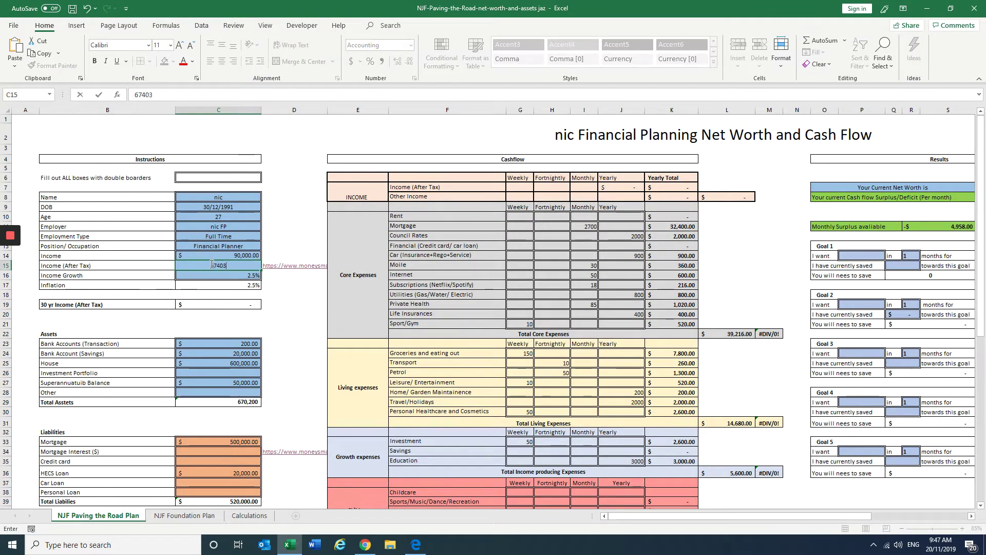
{"action": "left_click", "coordinate": [287, 304]}
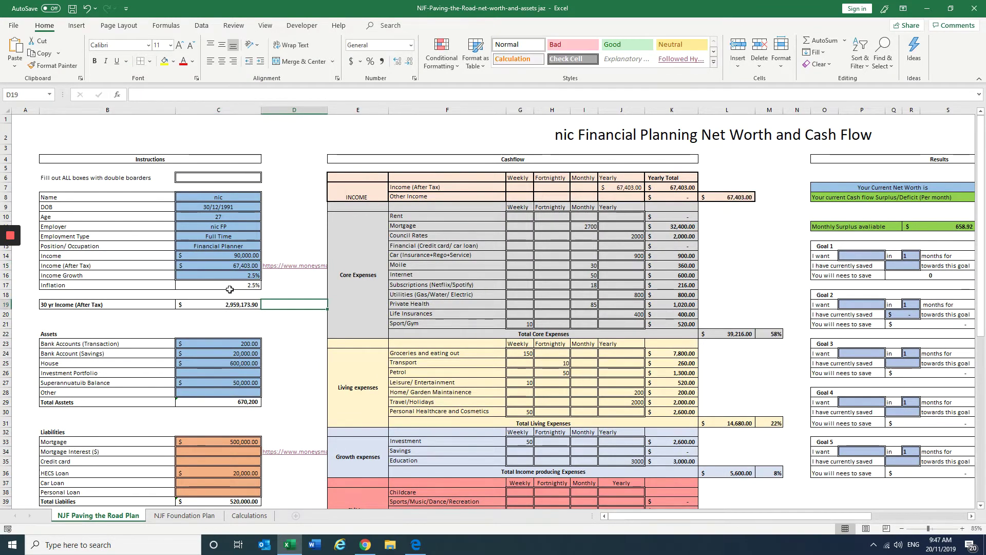
Examine the 30-year after-tax income, the house, superannuation and total asset figures, and the mortgage under Liabilities.
{"action": "left_click", "coordinate": [226, 307]}
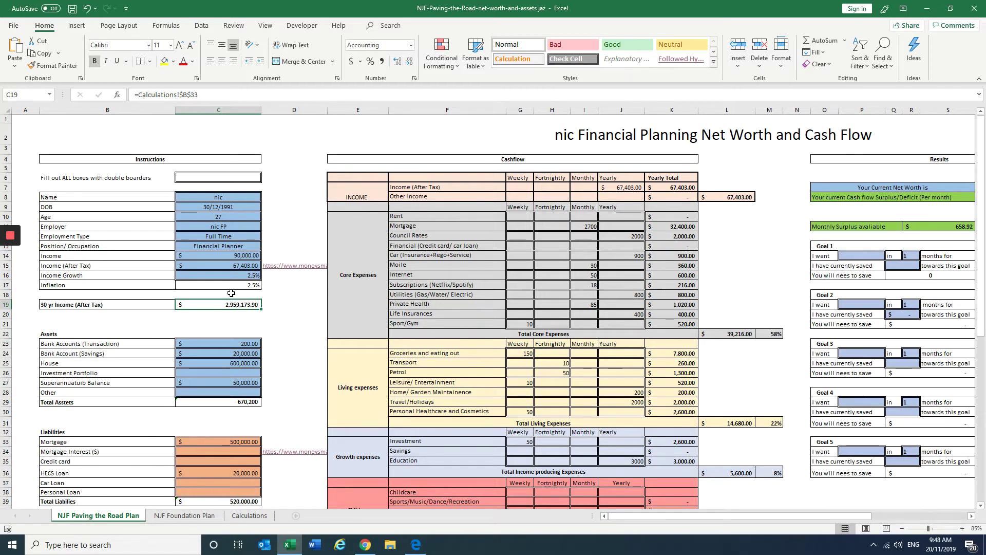
{"action": "scroll", "coordinate": [231, 293], "scroll_direction": "down", "scroll_amount": 2}
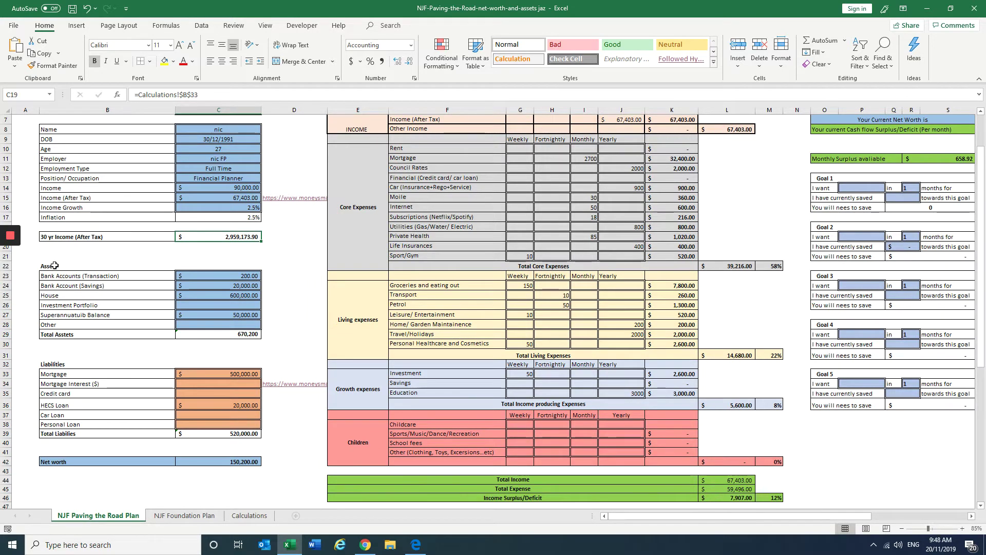
{"action": "left_click", "coordinate": [228, 296]}
{"action": "left_click", "coordinate": [240, 315]}
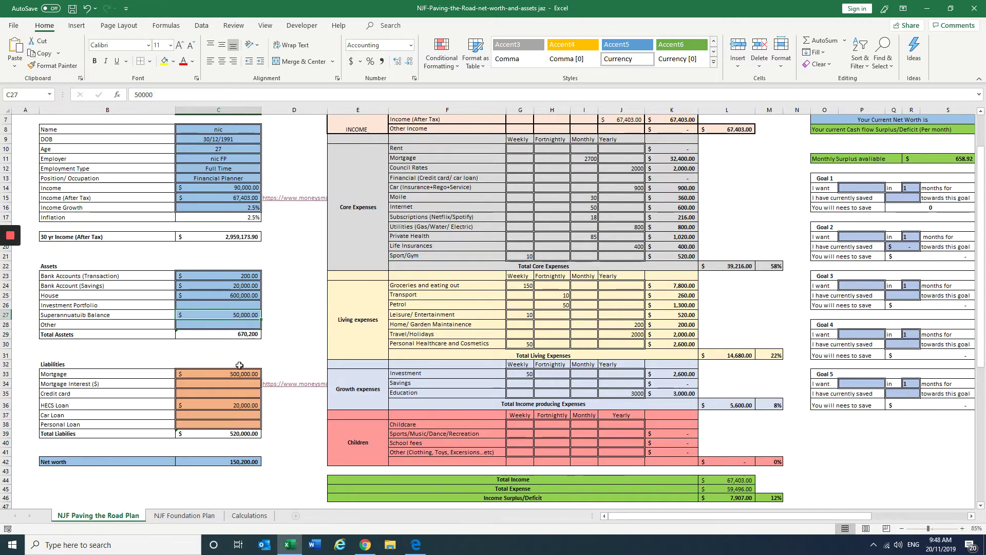
{"action": "left_click", "coordinate": [257, 332]}
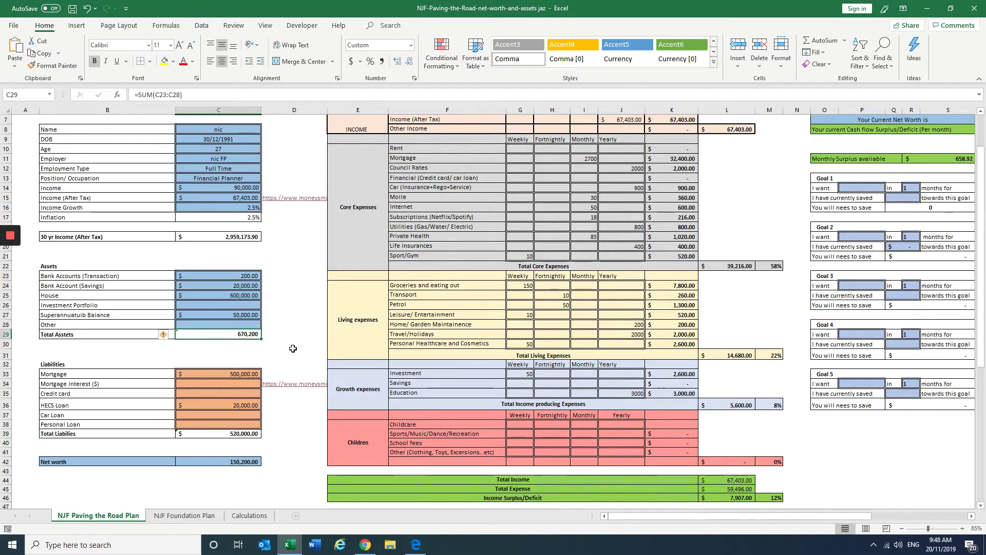
{"action": "scroll", "coordinate": [186, 345], "scroll_direction": "down", "scroll_amount": 1}
{"action": "left_click", "coordinate": [68, 337]}
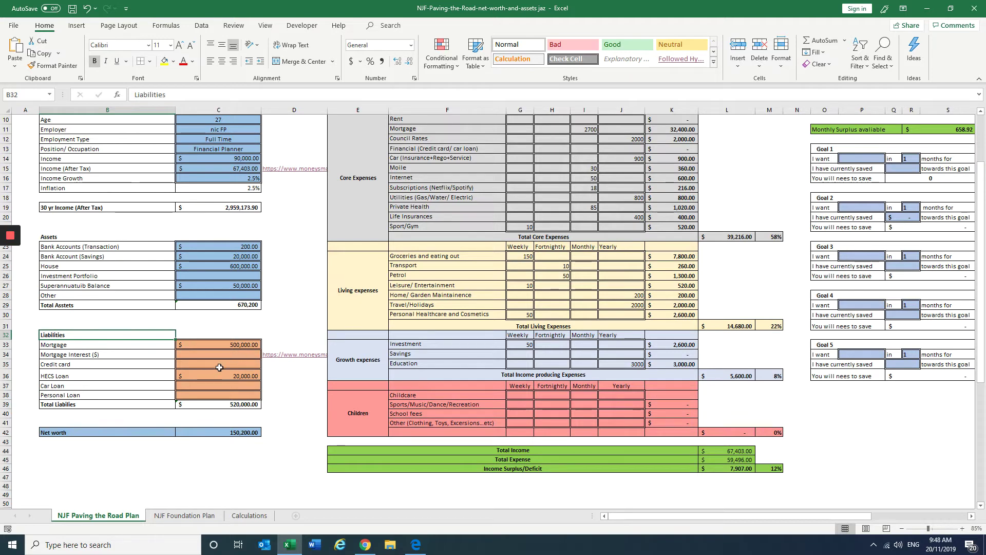
{"action": "left_click", "coordinate": [228, 345]}
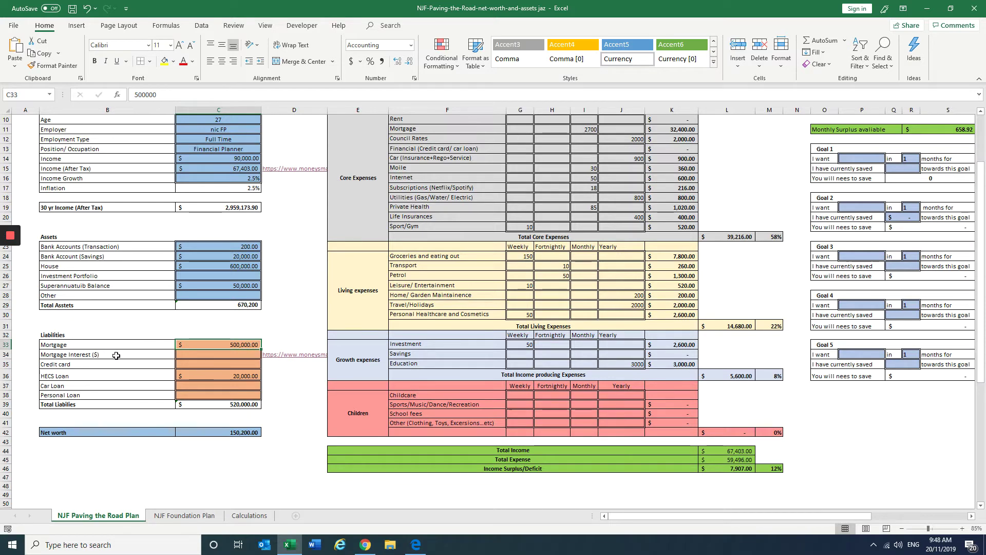
Open the mortgage calculator linked beside Mortgage Interest, calculate repayments for $500,000 at 4% interest, and show the chart's interest amount.
{"action": "left_click", "coordinate": [288, 354]}
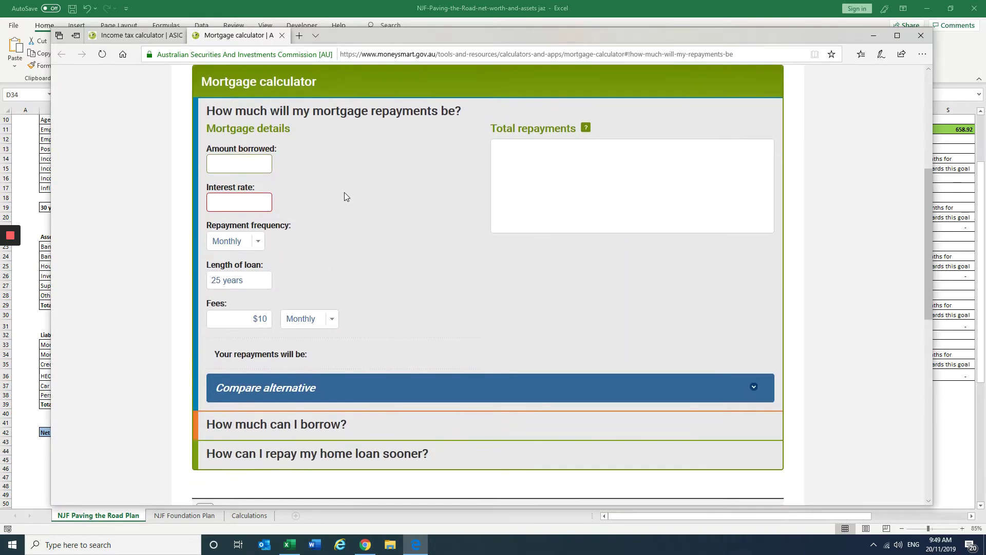
{"action": "type", "text": "500000"}
{"action": "left_click", "coordinate": [249, 200]}
{"action": "type", "text": "4"}
{"action": "left_click", "coordinate": [405, 238]}
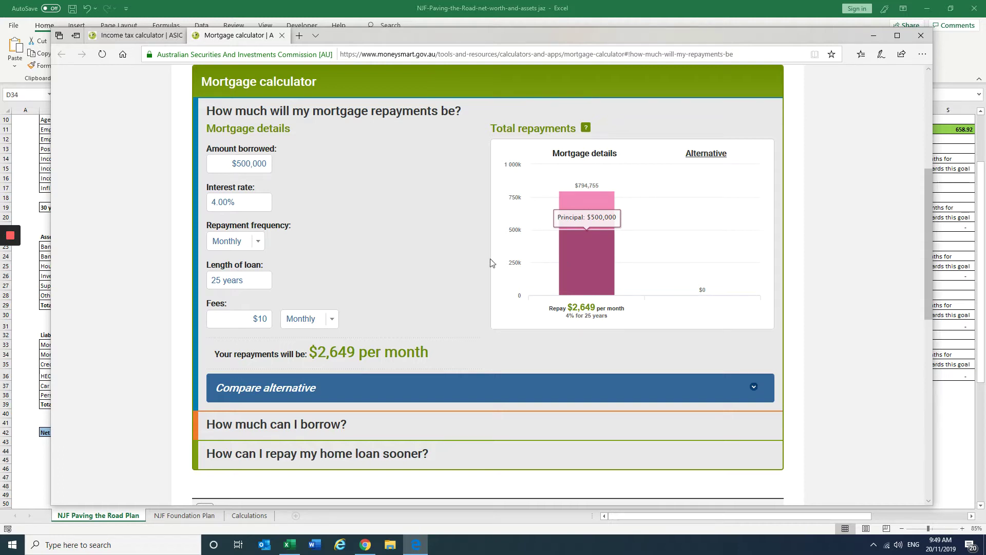
{"action": "mouse_move", "coordinate": [572, 217]}
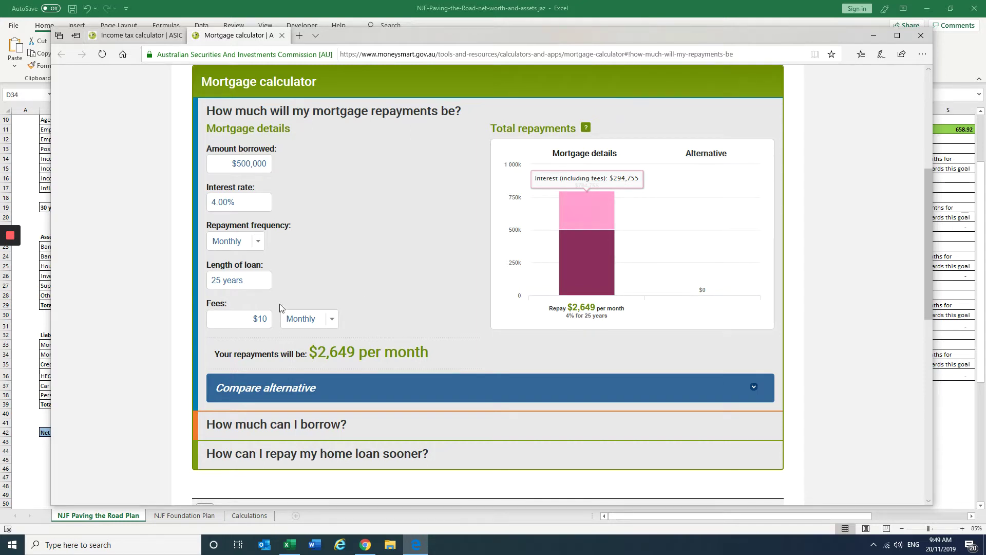
Return to the Excel plan and enter 294755 as Mortgage Interest ($) under Liabilities.
{"action": "left_click", "coordinate": [24, 420]}
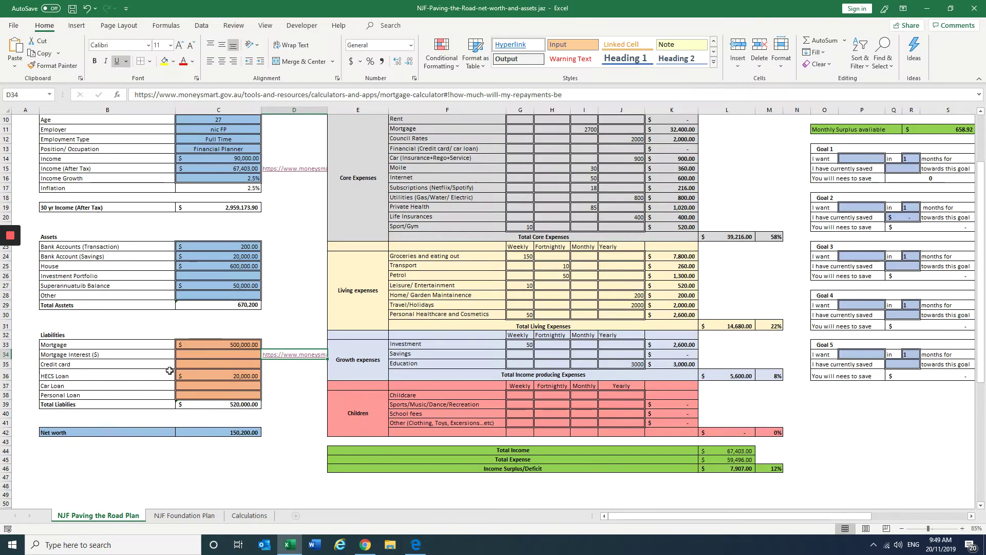
{"action": "left_click", "coordinate": [193, 354]}
{"action": "type", "text": "294"}
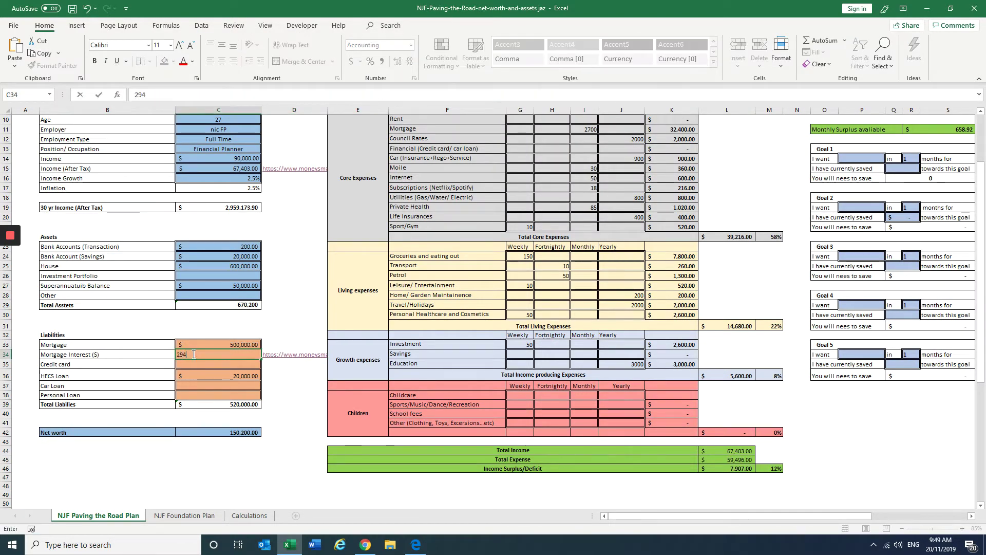
{"action": "type", "text": ",755"}
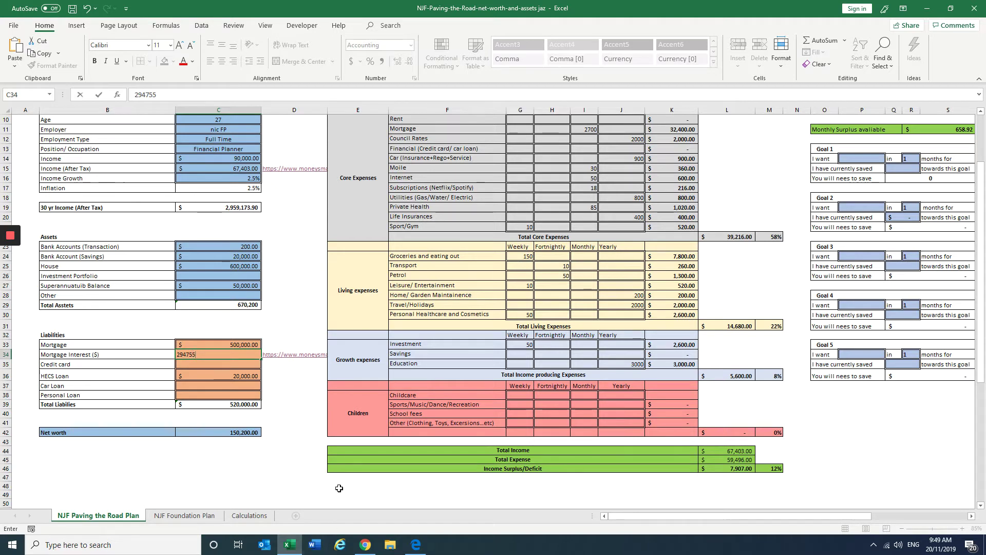
{"action": "left_click", "coordinate": [303, 460]}
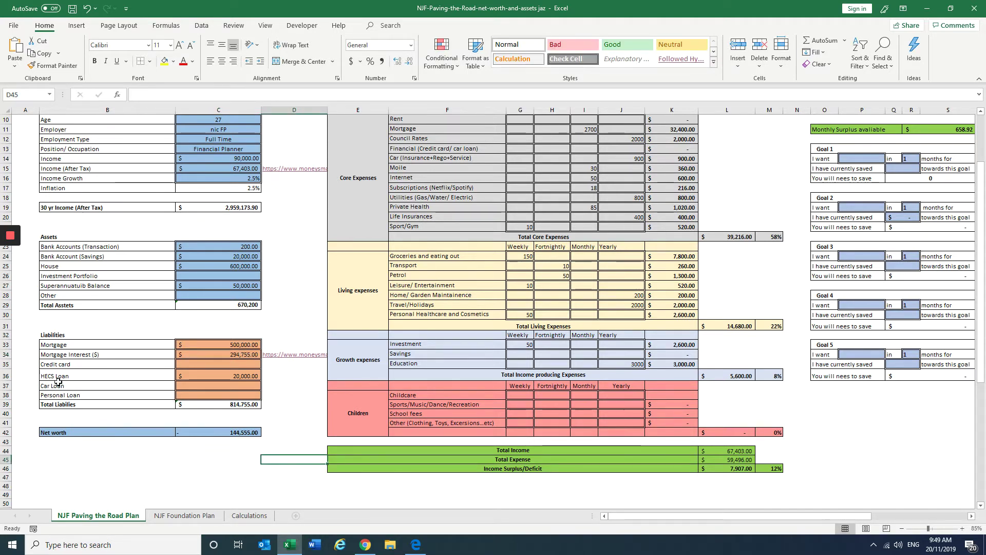
Compare the mortgage interest with the house value and check the formula behind the net worth.
{"action": "left_click", "coordinate": [221, 354]}
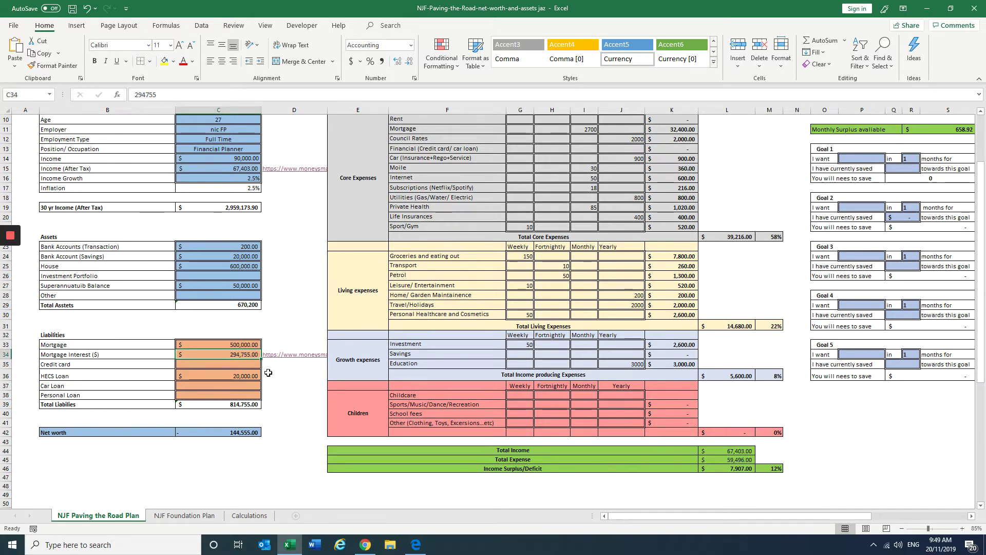
{"action": "left_click", "coordinate": [227, 268]}
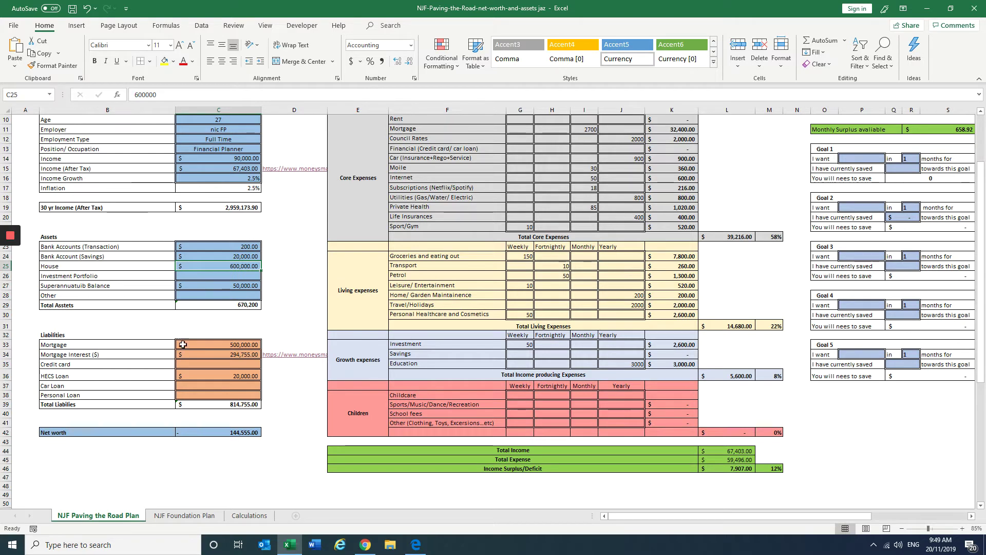
{"action": "left_click", "coordinate": [231, 354]}
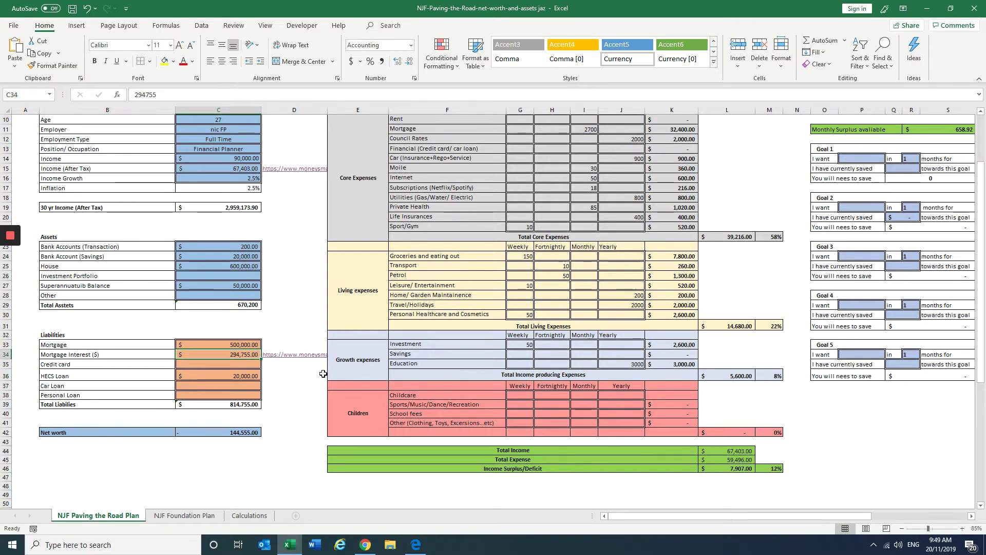
{"action": "left_click", "coordinate": [236, 432]}
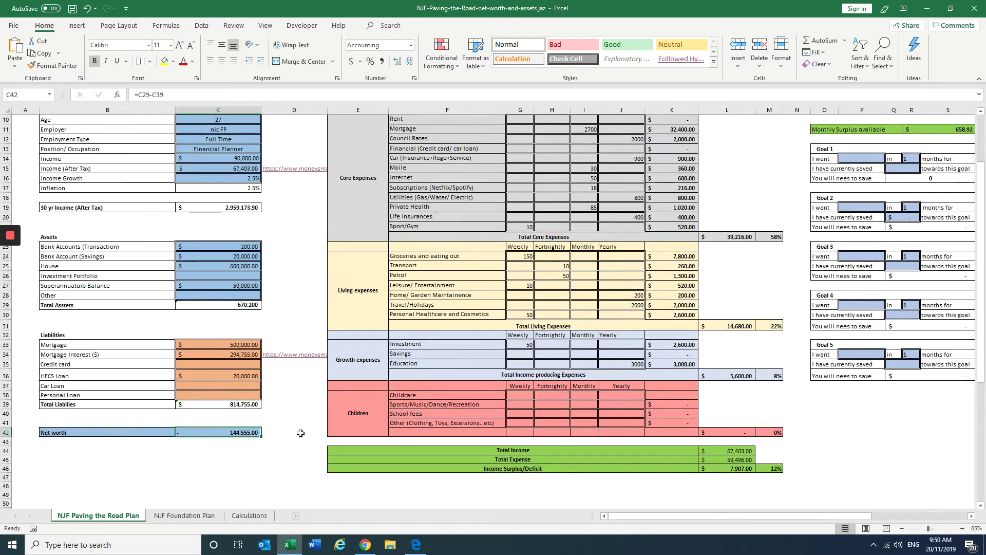
Review the Cashflow section's expense categories, the yearly investment formula, the total income and the income surplus/deficit.
{"action": "scroll", "coordinate": [545, 401], "scroll_direction": "up", "scroll_amount": 3}
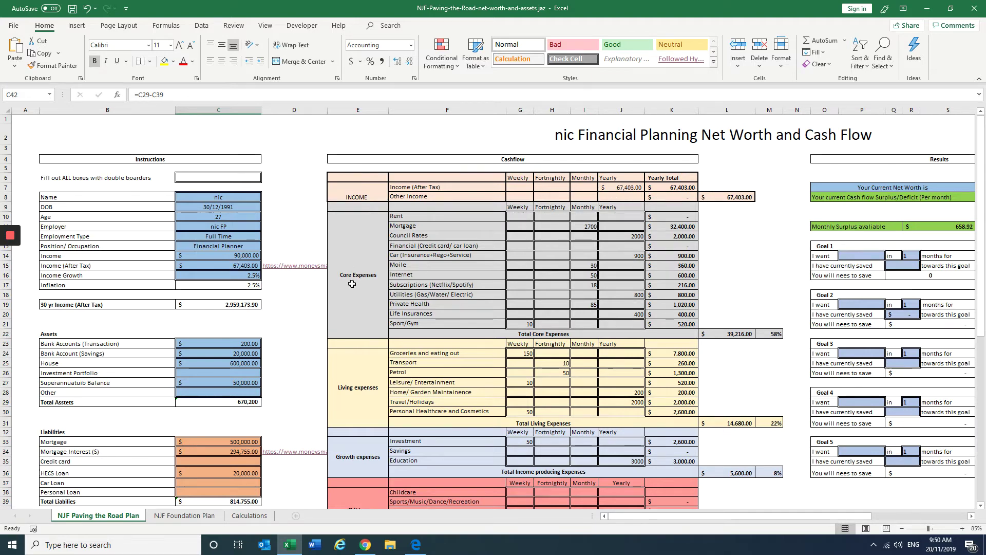
{"action": "scroll", "coordinate": [354, 280], "scroll_direction": "down", "scroll_amount": 1}
{"action": "scroll", "coordinate": [378, 253], "scroll_direction": "up", "scroll_amount": 1}
{"action": "scroll", "coordinate": [369, 262], "scroll_direction": "down", "scroll_amount": 1}
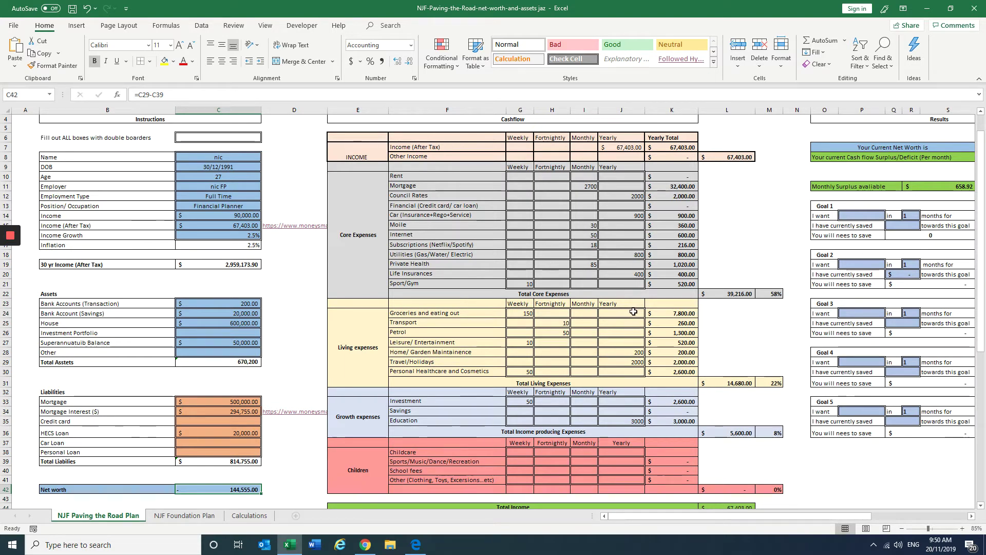
{"action": "scroll", "coordinate": [485, 268], "scroll_direction": "down", "scroll_amount": 1}
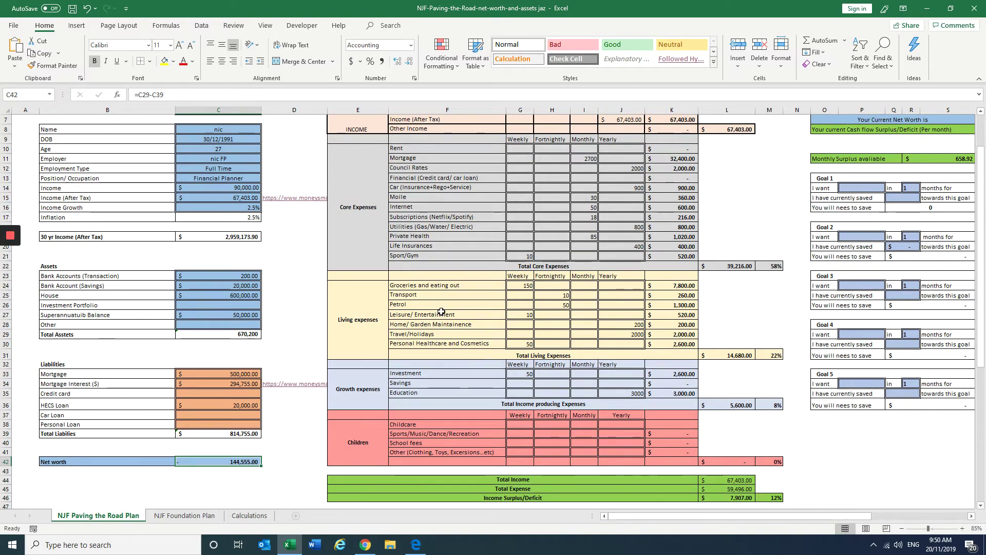
{"action": "scroll", "coordinate": [415, 292], "scroll_direction": "down", "scroll_amount": 1}
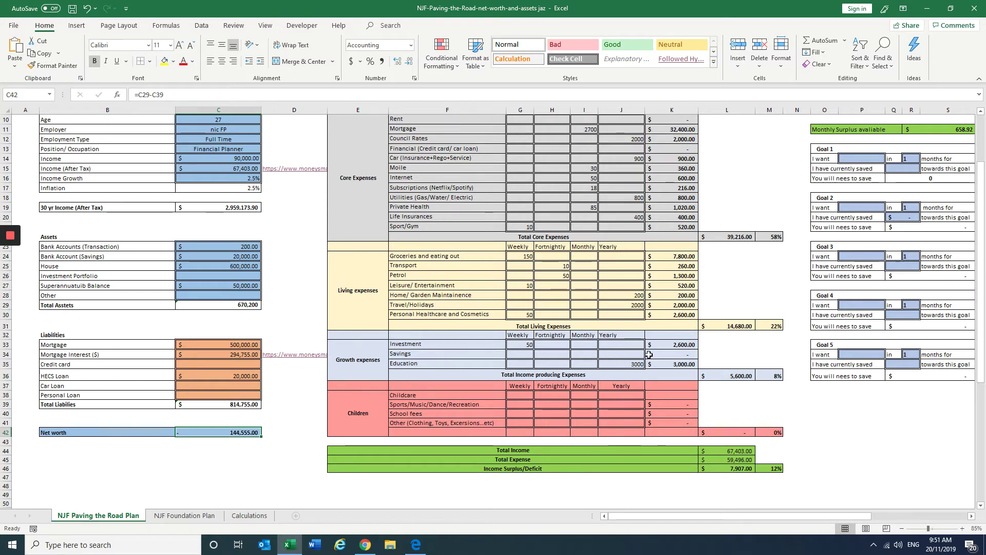
{"action": "left_click", "coordinate": [672, 346]}
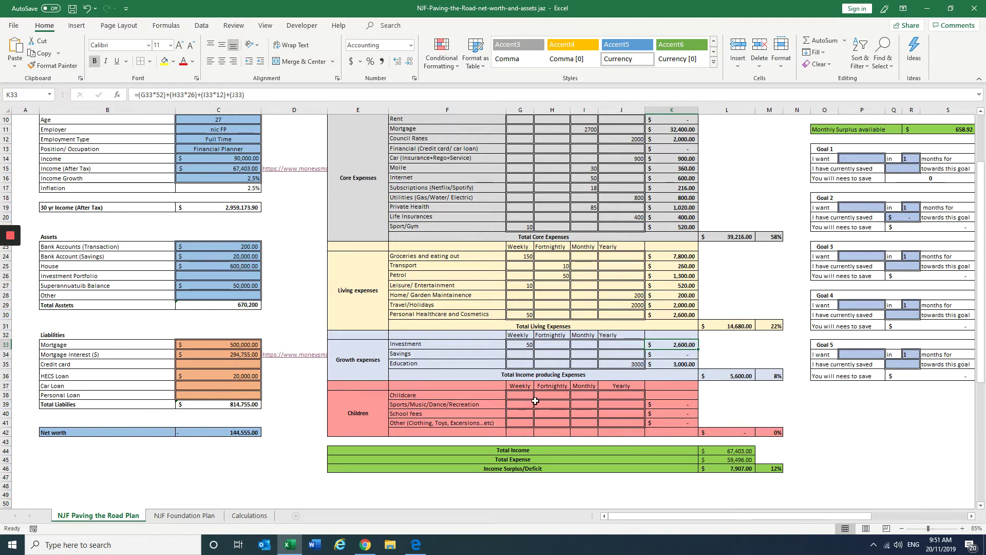
{"action": "left_click", "coordinate": [739, 451]}
{"action": "left_click", "coordinate": [737, 467]}
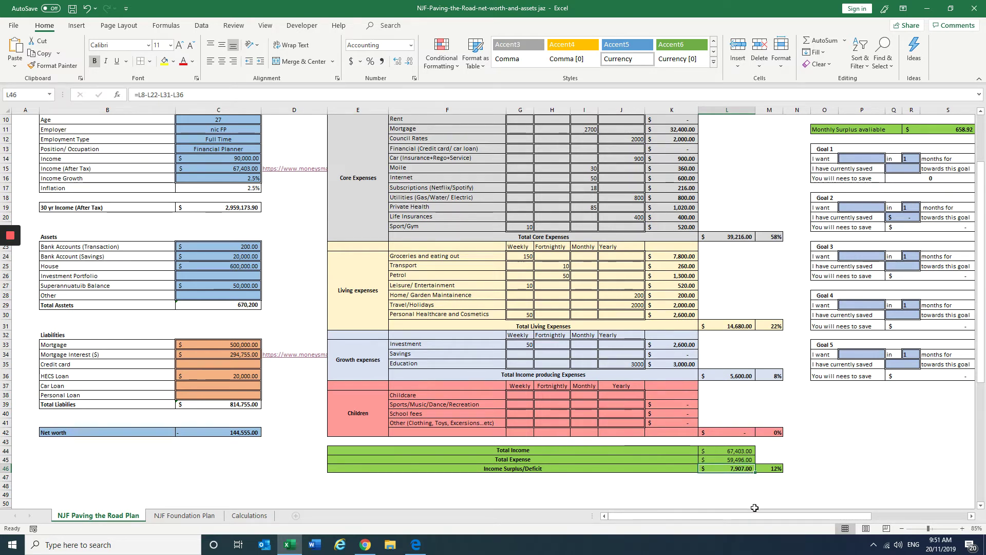
{"action": "scroll", "coordinate": [869, 448], "scroll_direction": "right", "scroll_amount": 3}
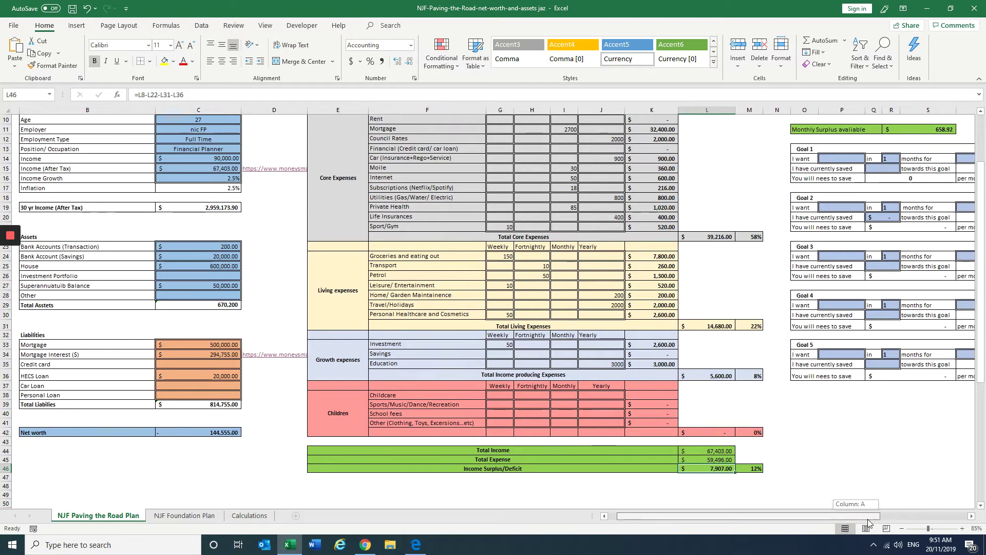
Review the Results section, checking the formulas behind the current net worth and the monthly cash flow surplus/deficit.
{"action": "scroll", "coordinate": [877, 479], "scroll_direction": "up", "scroll_amount": 3}
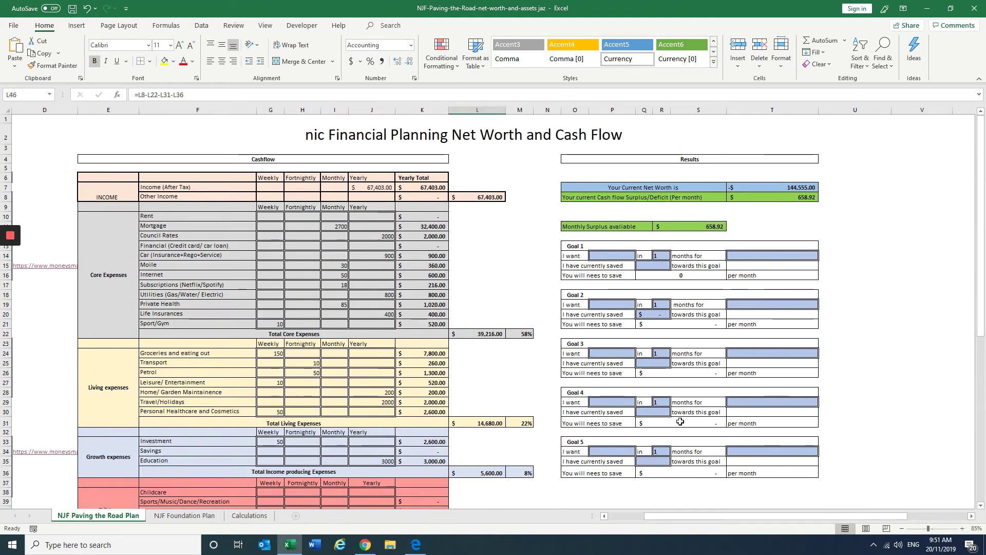
{"action": "left_click", "coordinate": [771, 190]}
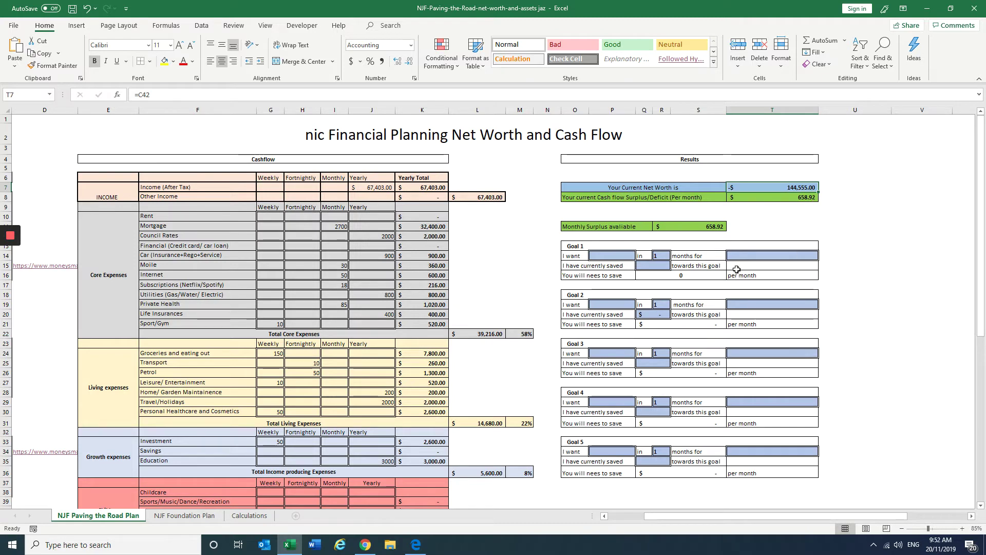
{"action": "left_click", "coordinate": [767, 199]}
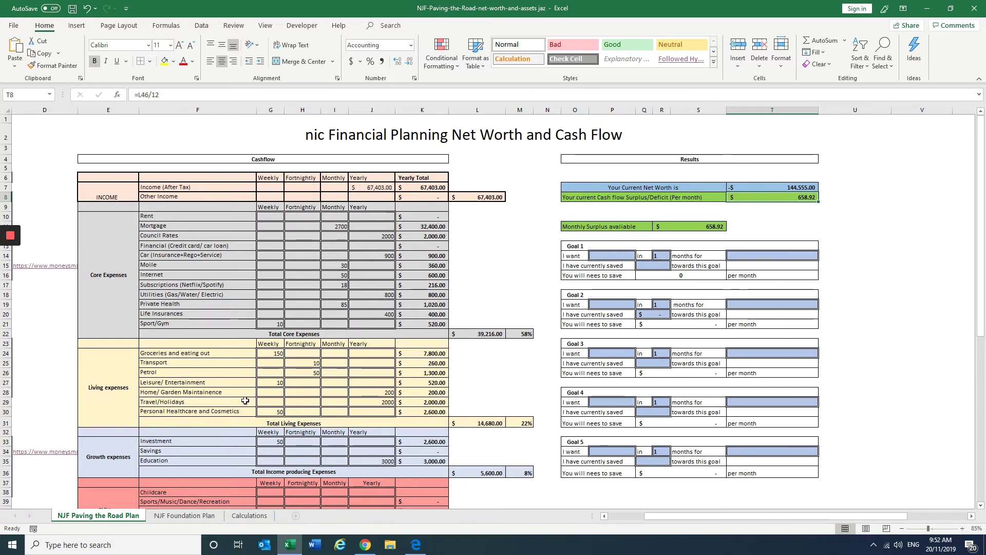
Enter 50 as the weekly amount for Other Income in the Cashflow section.
{"action": "scroll", "coordinate": [276, 270], "scroll_direction": "down", "scroll_amount": 1}
{"action": "scroll", "coordinate": [262, 205], "scroll_direction": "up", "scroll_amount": 1}
{"action": "left_click", "coordinate": [276, 196]}
{"action": "type", "text": "50"}
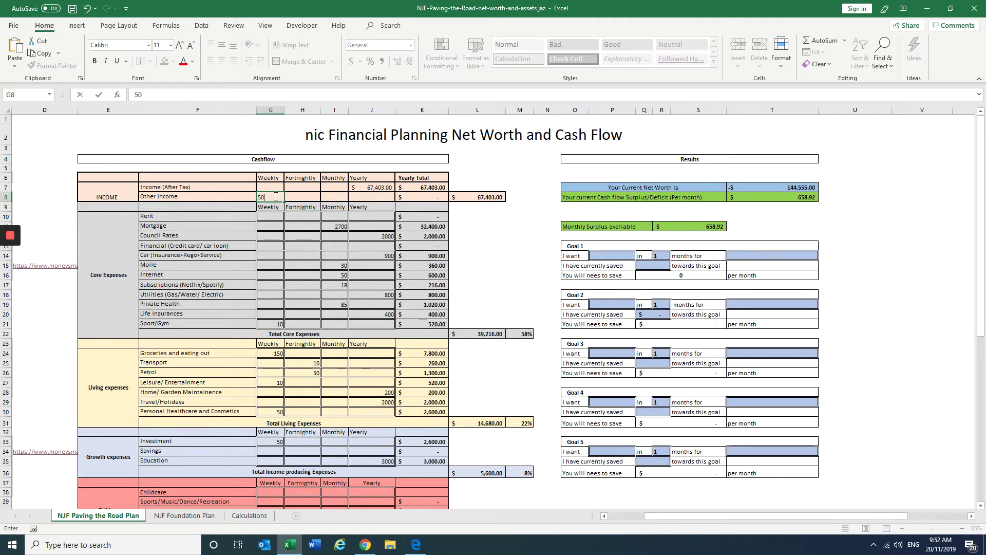
{"action": "left_click", "coordinate": [484, 294]}
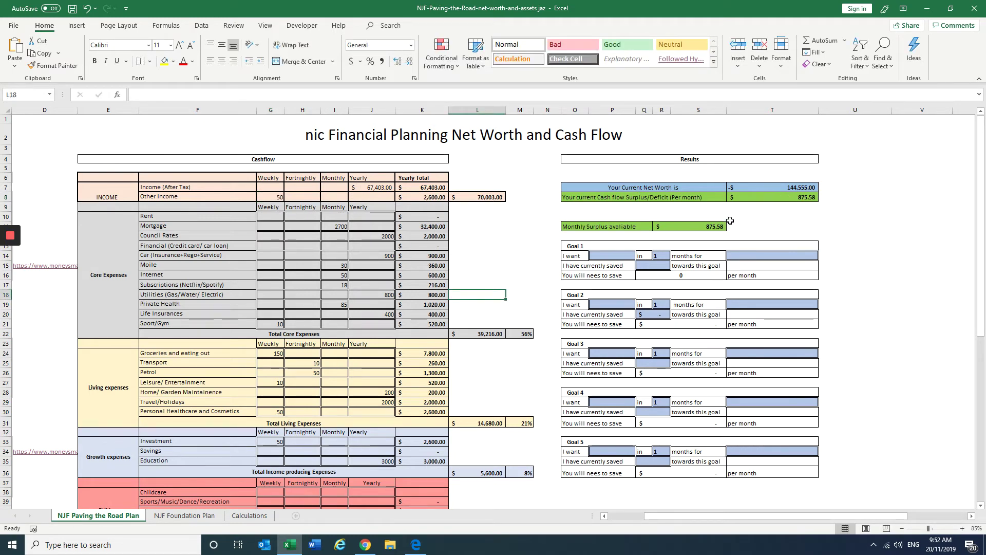
Set the weekly Groceries and eating out amount to 100 under Living expenses.
{"action": "scroll", "coordinate": [504, 267], "scroll_direction": "down", "scroll_amount": 1}
{"action": "left_click", "coordinate": [276, 317]}
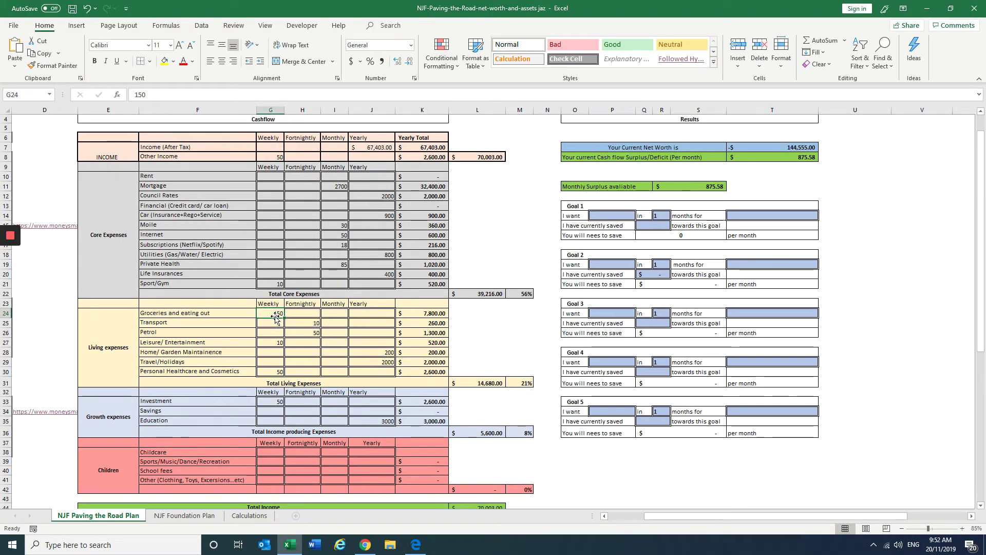
{"action": "type", "text": "10"}
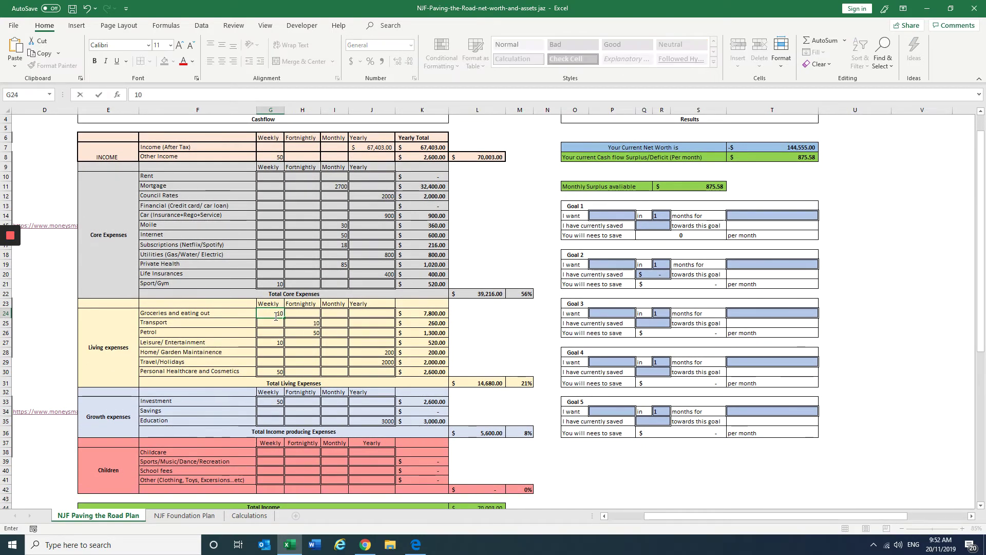
{"action": "type", "text": "0"}
{"action": "left_click", "coordinate": [488, 343]}
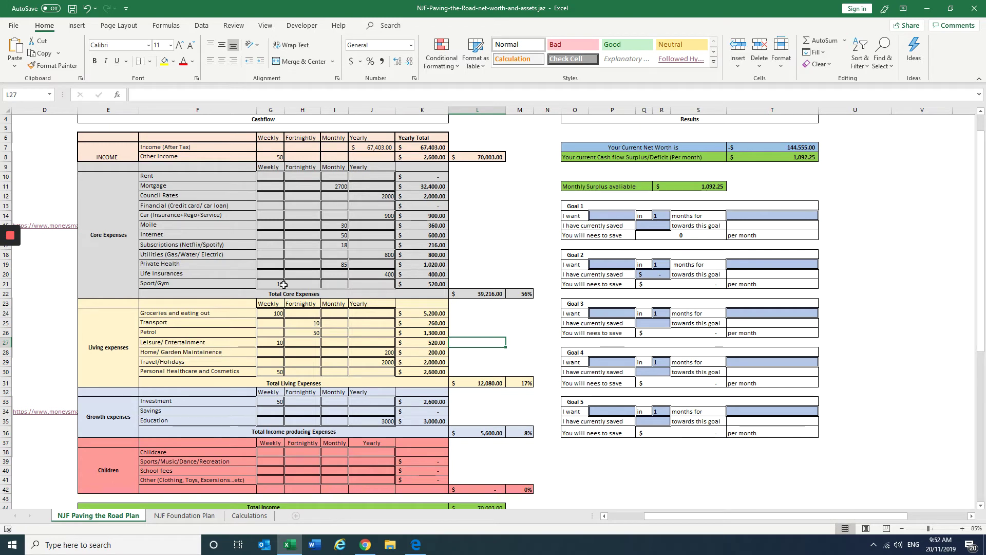
Fill in Goal 1 as wanting 2000 in 6 months for SA.
{"action": "left_click", "coordinate": [622, 218]}
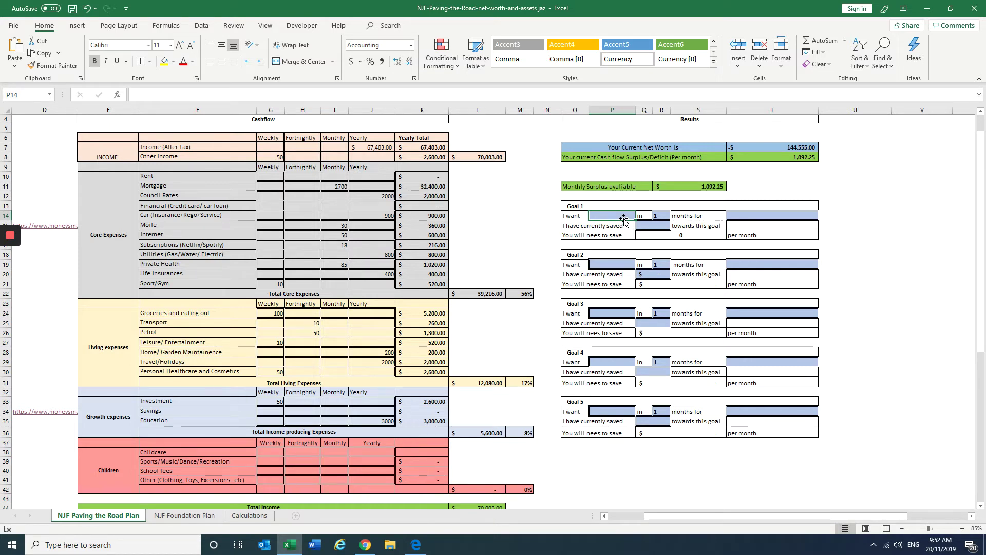
{"action": "type", "text": "2,00"}
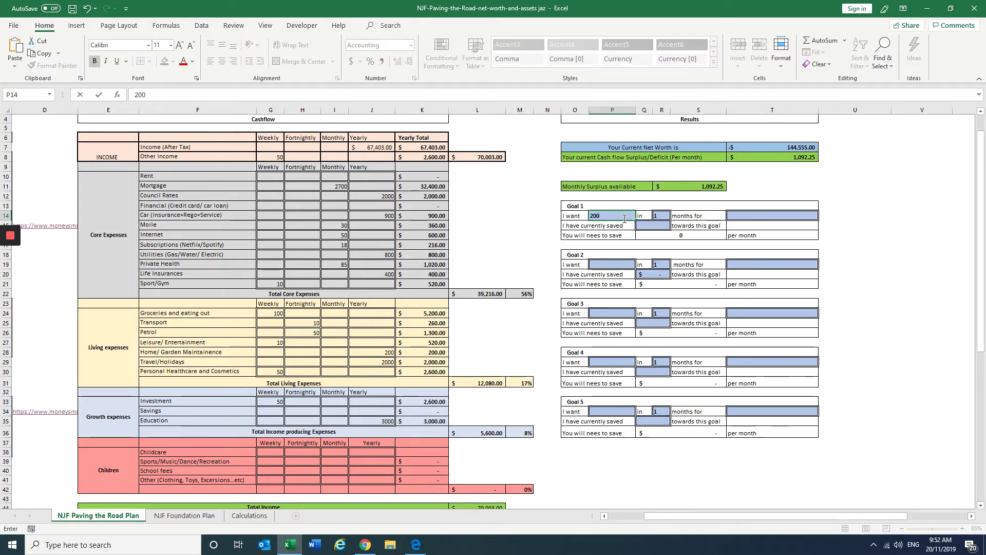
{"action": "type", "text": "0"}
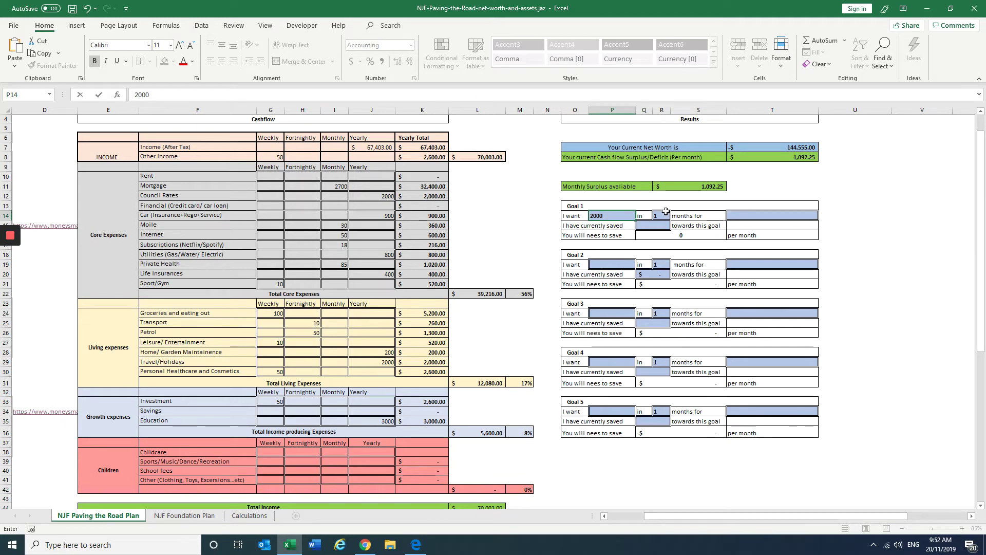
{"action": "left_click", "coordinate": [662, 216]}
{"action": "type", "text": "6"}
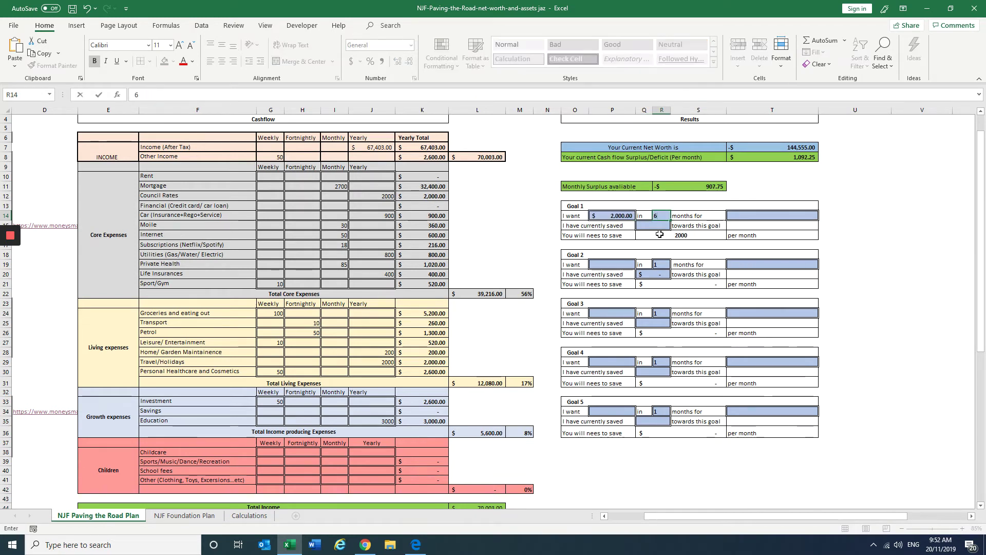
{"action": "left_click", "coordinate": [745, 215]}
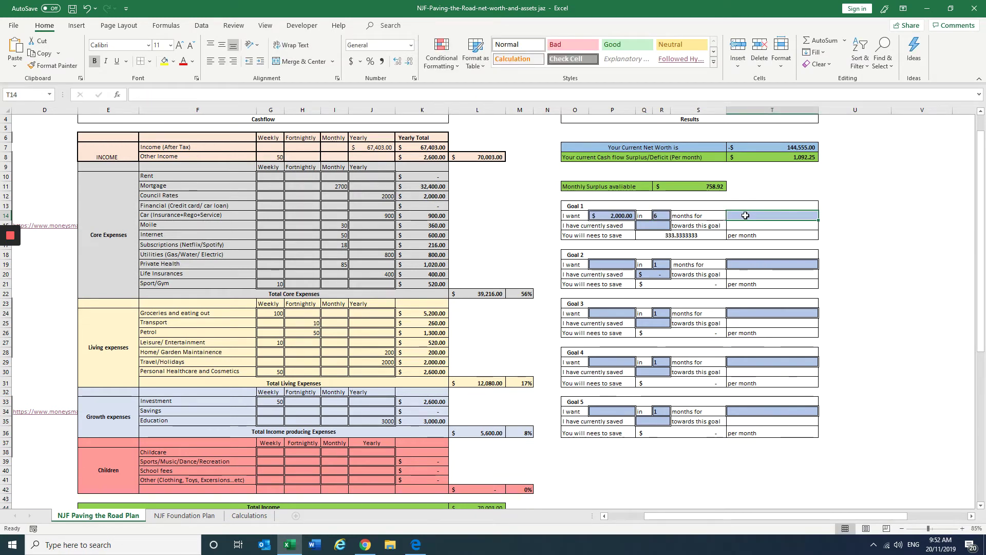
{"action": "type", "text": "SA"}
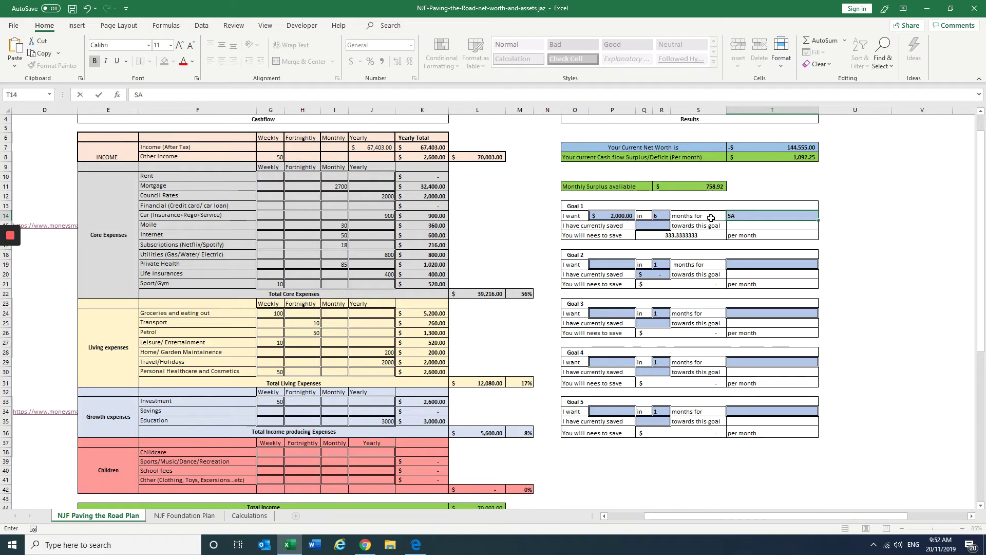
{"action": "left_click", "coordinate": [853, 235]}
Enter 500 as the amount currently saved towards Goal 1.
{"action": "left_click", "coordinate": [657, 224]}
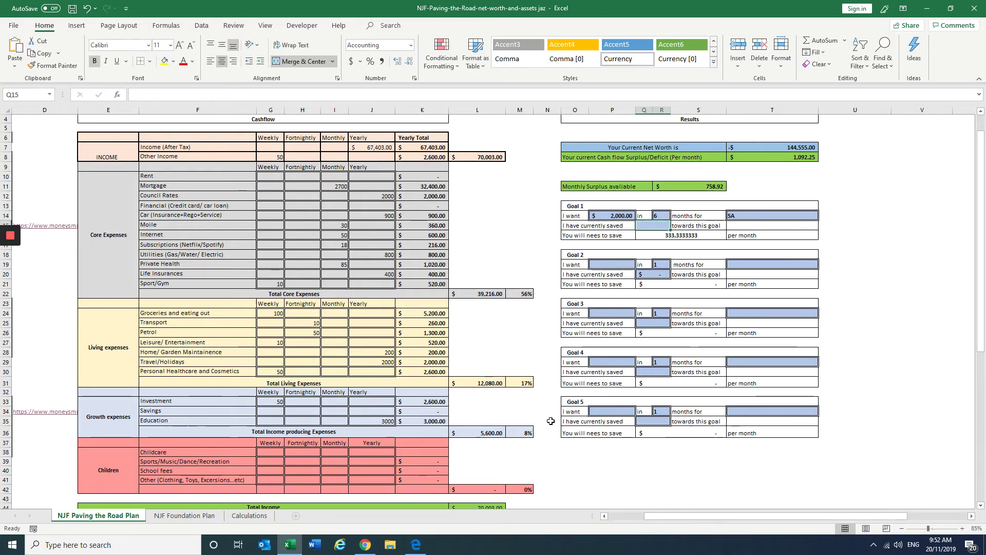
{"action": "type", "text": "500"}
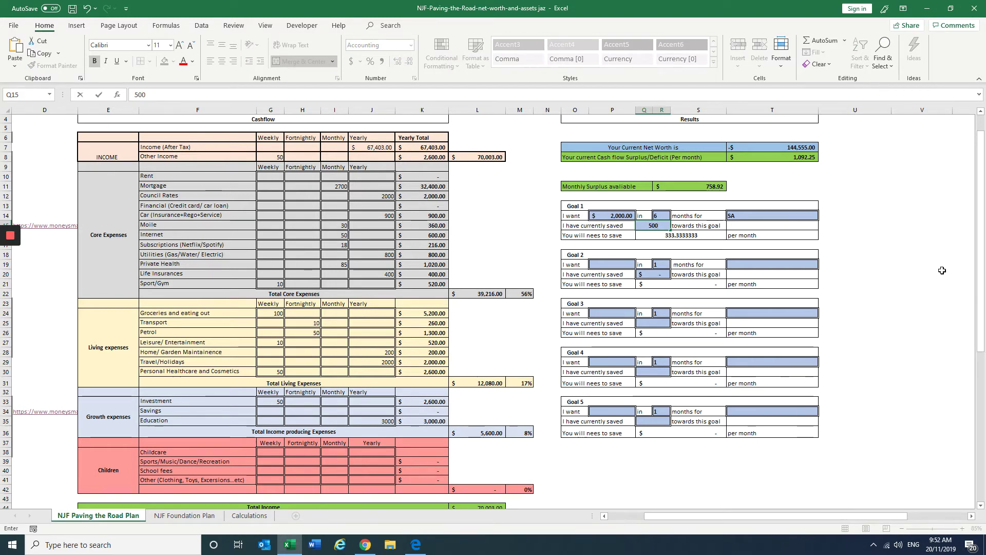
{"action": "key", "text": "Return"}
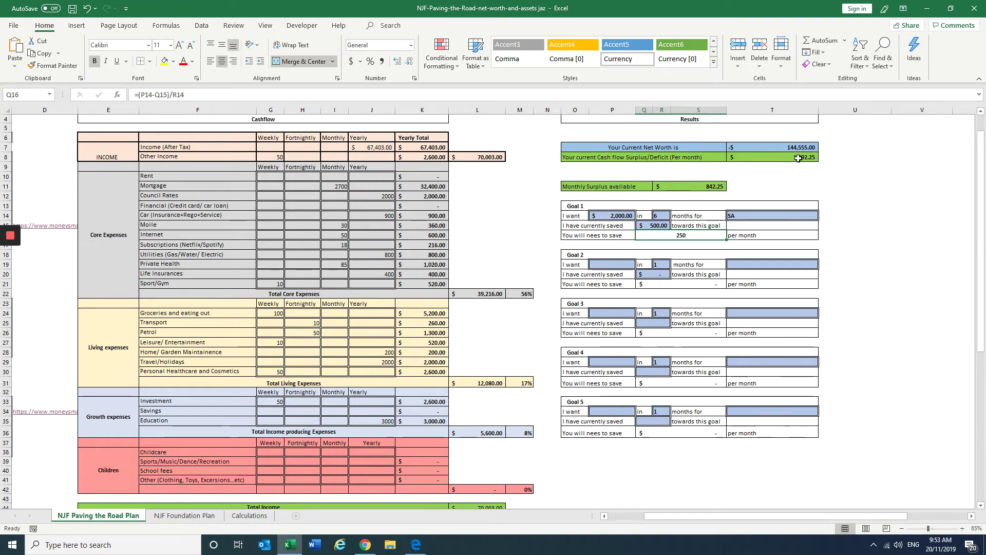
{"action": "left_click", "coordinate": [865, 232]}
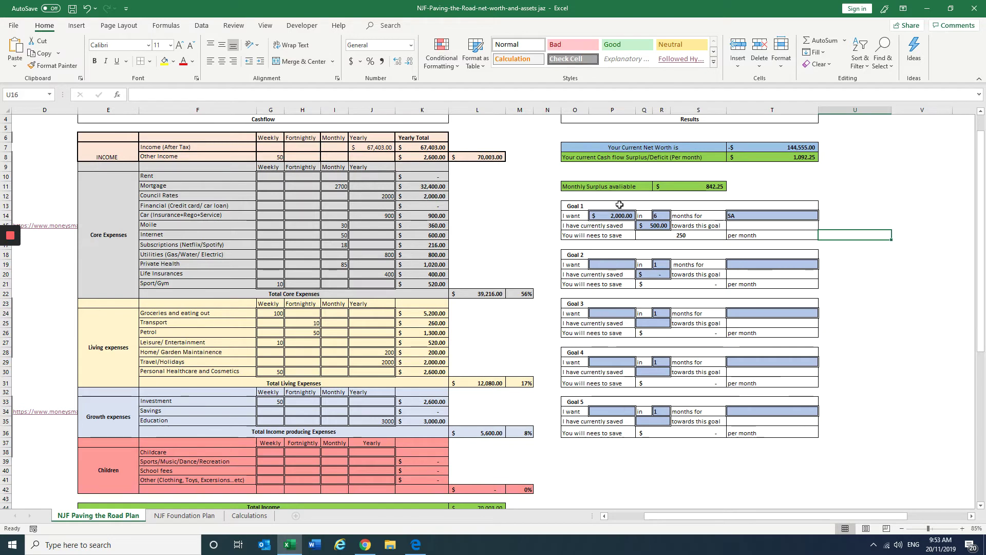
Fill in Goal 2 as wanting 10000 in 12 months for car.
{"action": "left_click", "coordinate": [616, 266]}
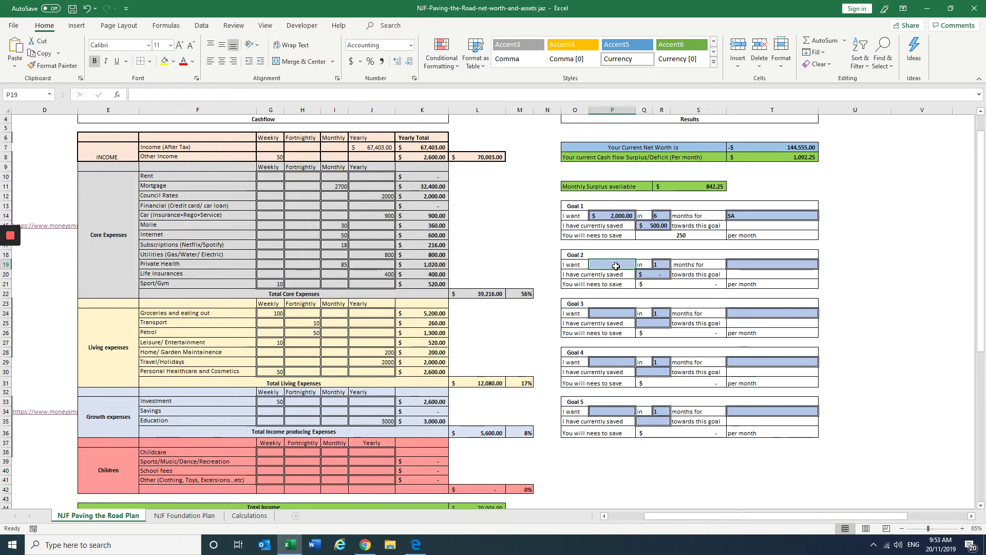
{"action": "double_click", "coordinate": [616, 266]}
{"action": "type", "text": "1000"}
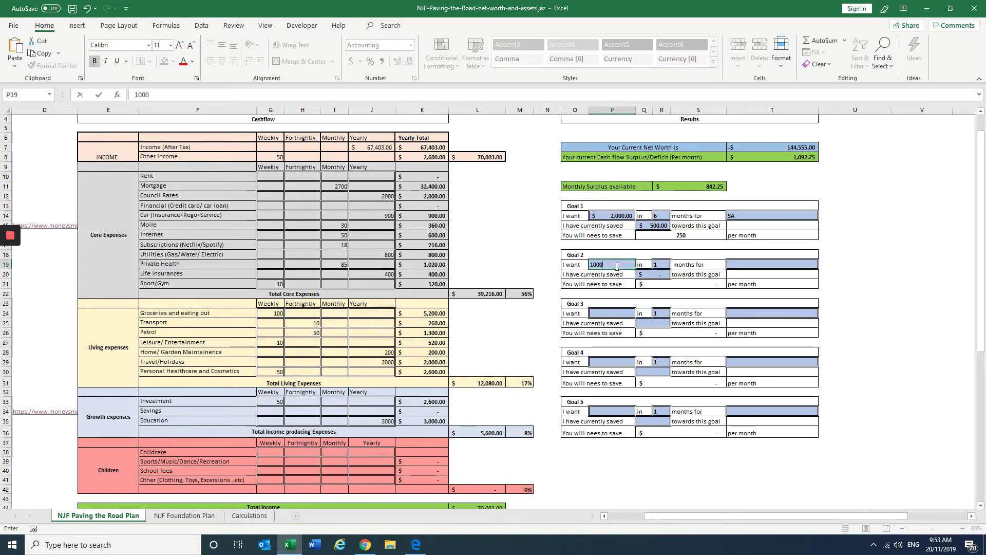
{"action": "type", "text": "0"}
{"action": "left_click", "coordinate": [657, 264]}
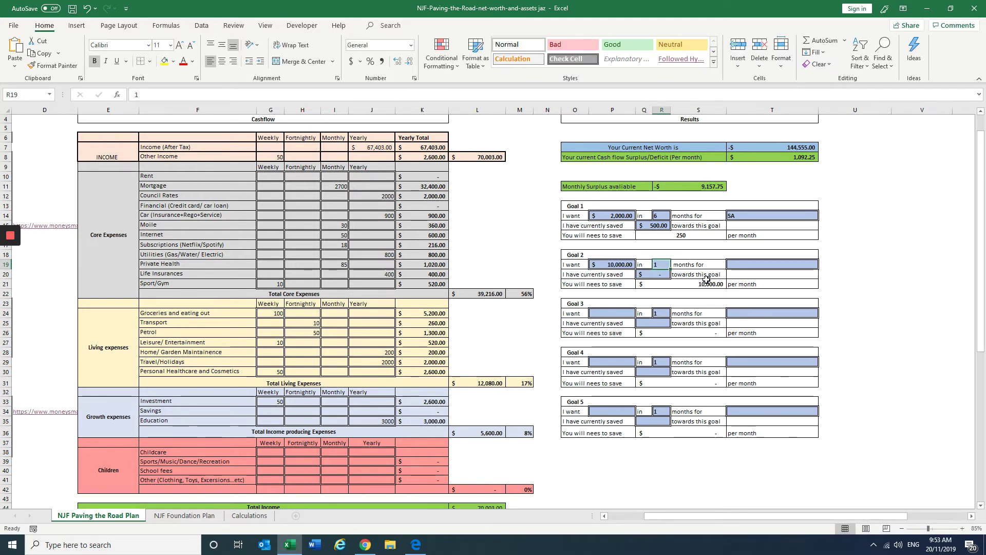
{"action": "type", "text": "12"}
{"action": "left_click", "coordinate": [729, 265]}
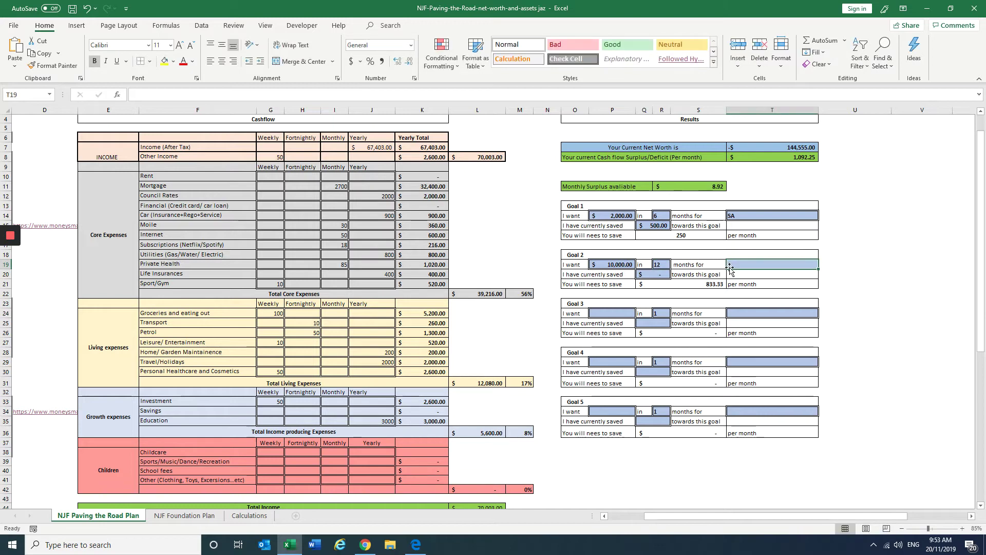
{"action": "type", "text": "car"}
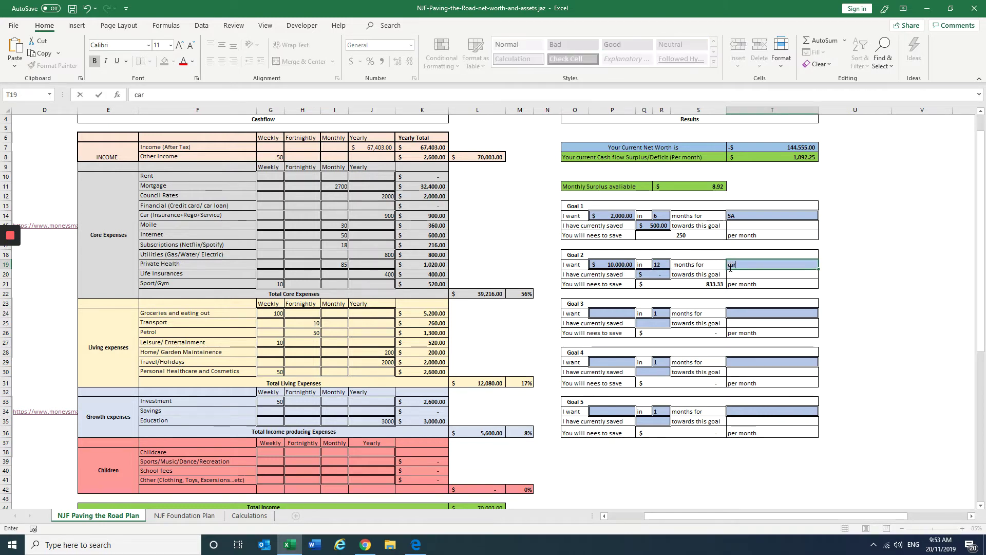
{"action": "key", "text": "Return"}
Enter 2000 as currently saved towards Goal 2, and check its required monthly saving and the monthly surplus available.
{"action": "left_click", "coordinate": [689, 284]}
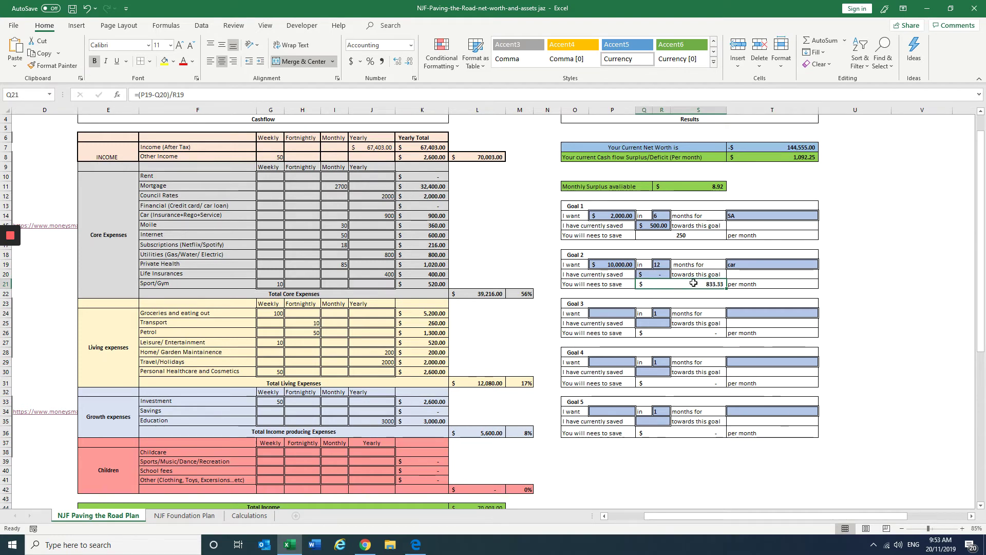
{"action": "left_click", "coordinate": [653, 274]}
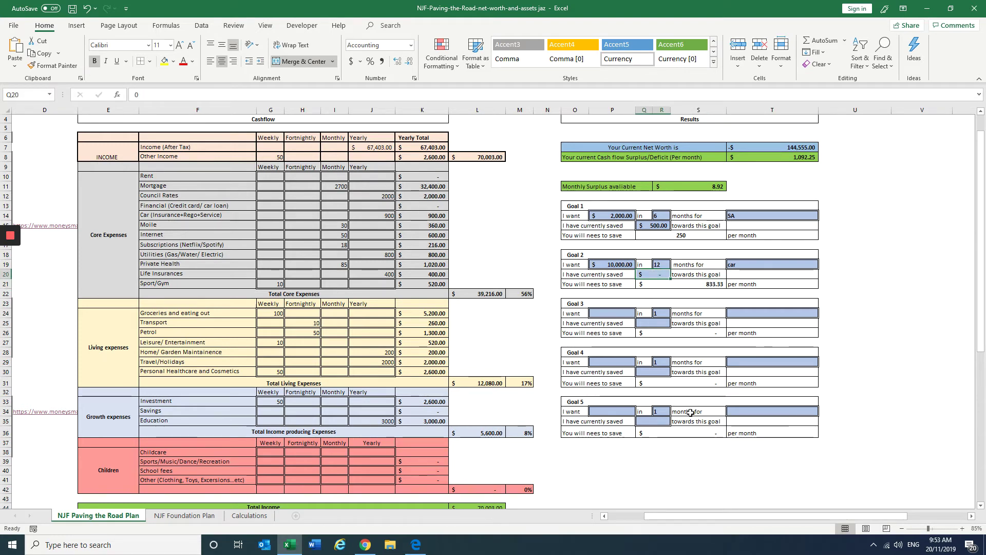
{"action": "type", "text": "2,00"}
{"action": "type", "text": "0"}
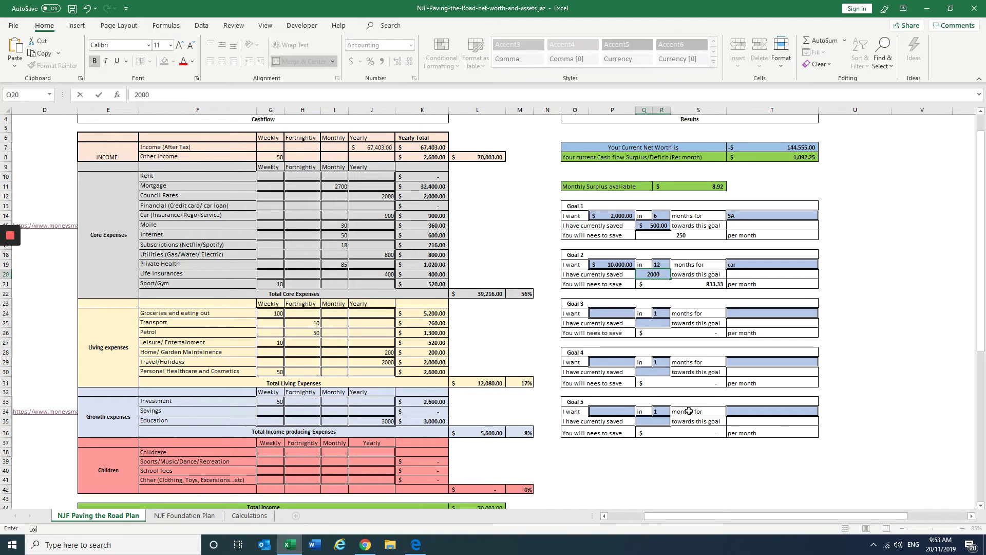
{"action": "left_click", "coordinate": [886, 271]}
{"action": "left_click", "coordinate": [701, 284]}
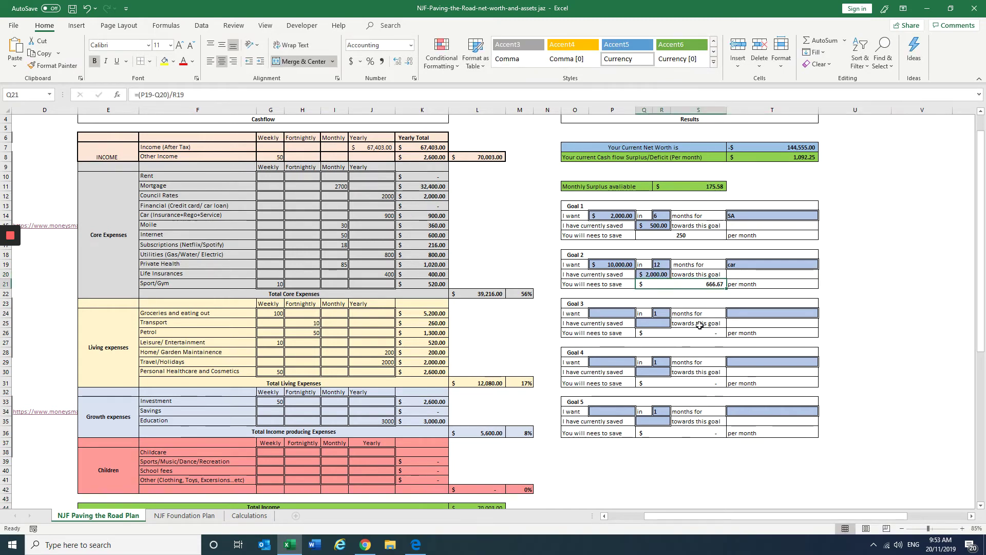
{"action": "left_click", "coordinate": [700, 188]}
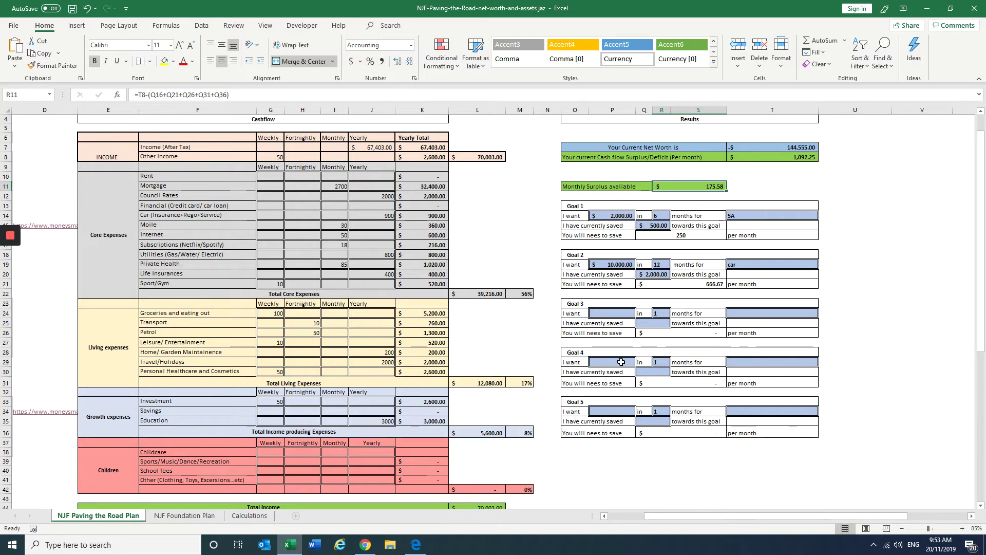
Fill in Goal 3 as wanting 5000 in 12 months for invest, and check the monthly saving it requires.
{"action": "left_click", "coordinate": [611, 313]}
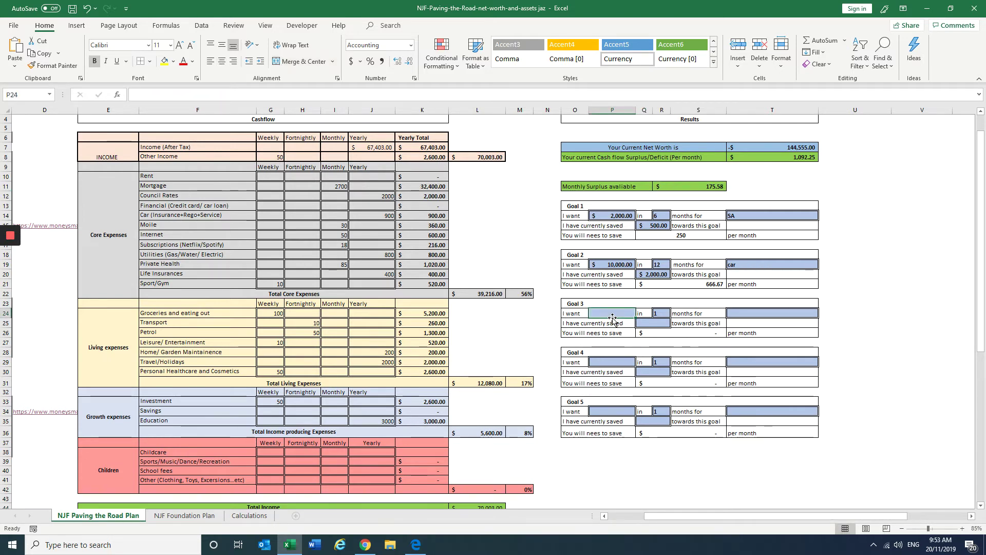
{"action": "left_click", "coordinate": [656, 315]}
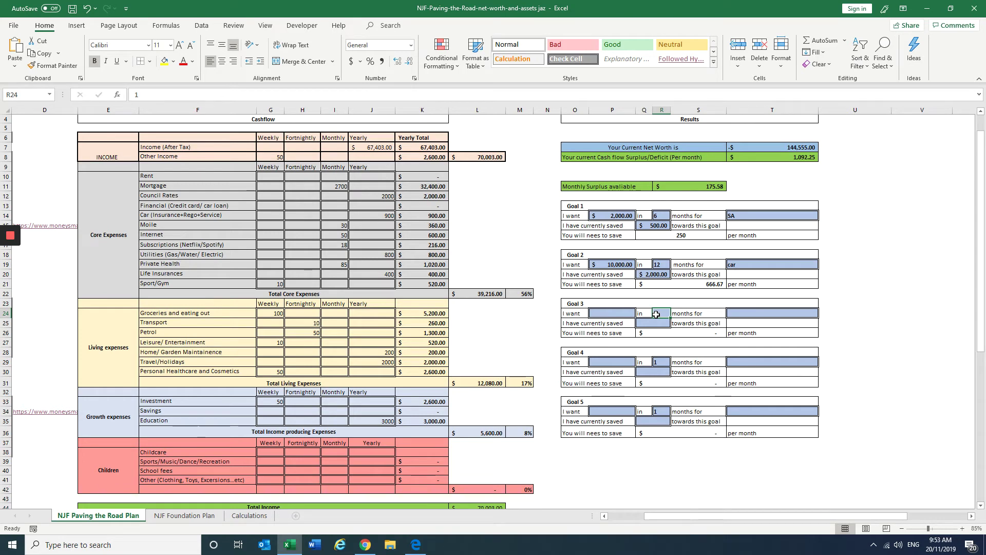
{"action": "left_click", "coordinate": [742, 308]}
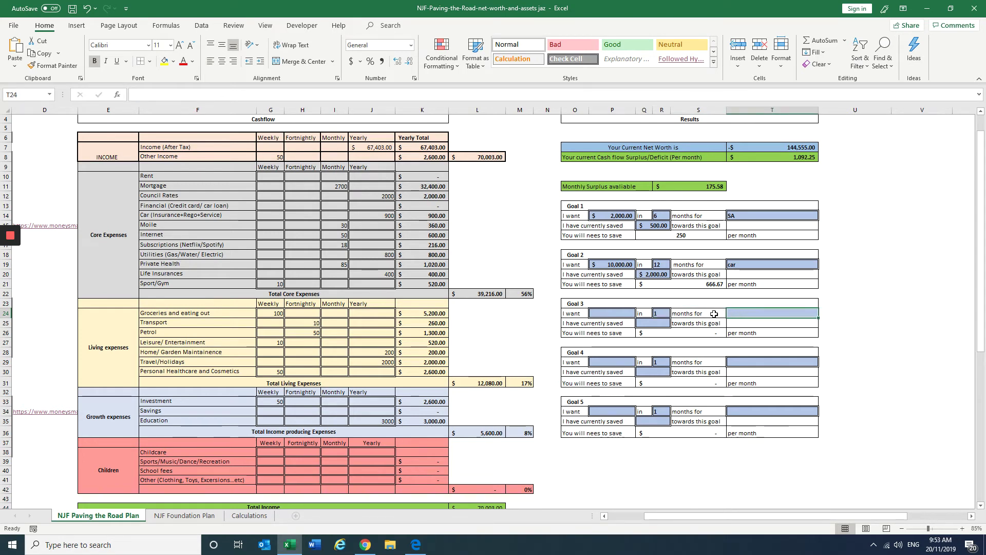
{"action": "type", "text": "invest"}
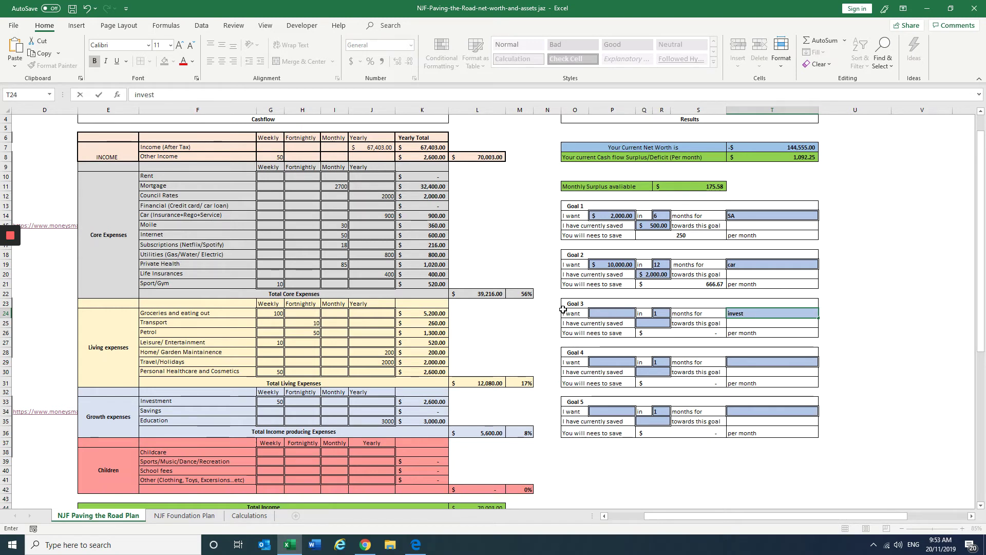
{"action": "left_click", "coordinate": [611, 313]}
{"action": "type", "text": "5000"}
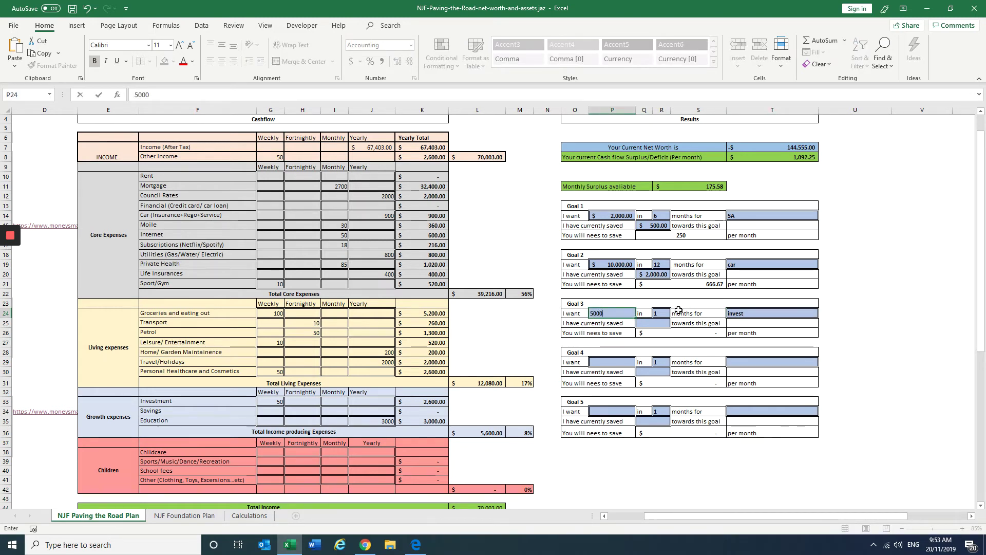
{"action": "left_click", "coordinate": [662, 313]}
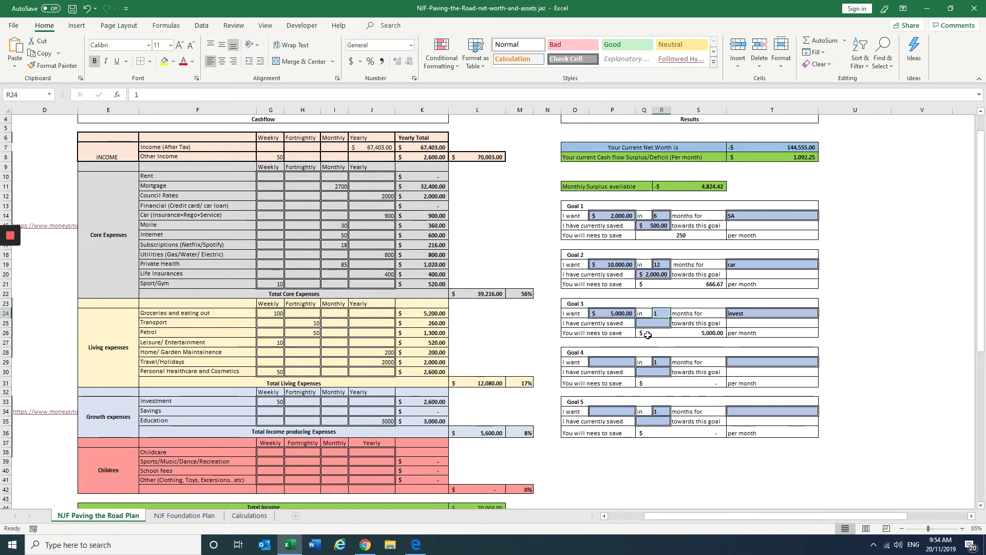
{"action": "type", "text": "12"}
{"action": "left_click", "coordinate": [668, 333]}
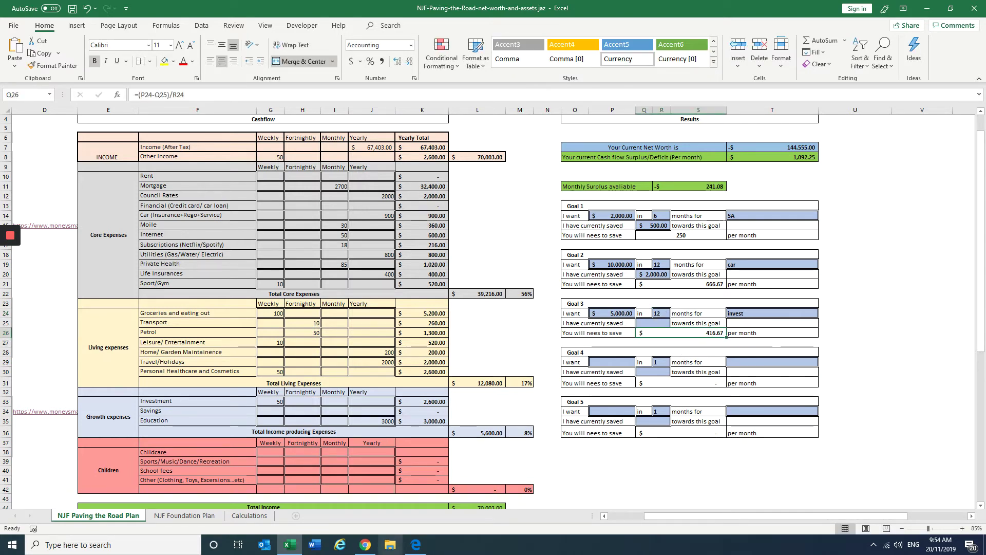
Check the monthly surplus available, and reset Goal 3 by setting its months to 1 and clearing its amount and purpose.
{"action": "left_click", "coordinate": [699, 187]}
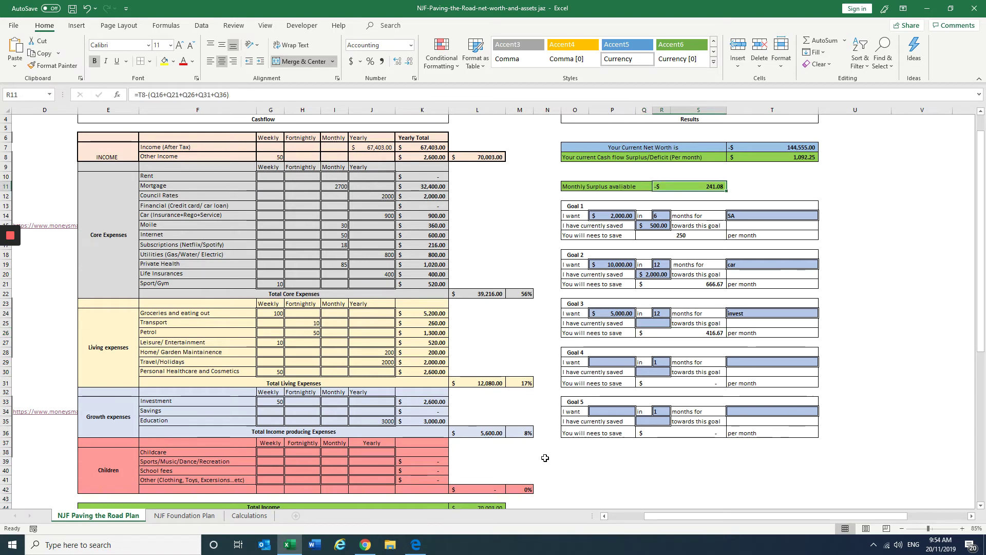
{"action": "left_click", "coordinate": [657, 313]}
{"action": "type", "text": "1"}
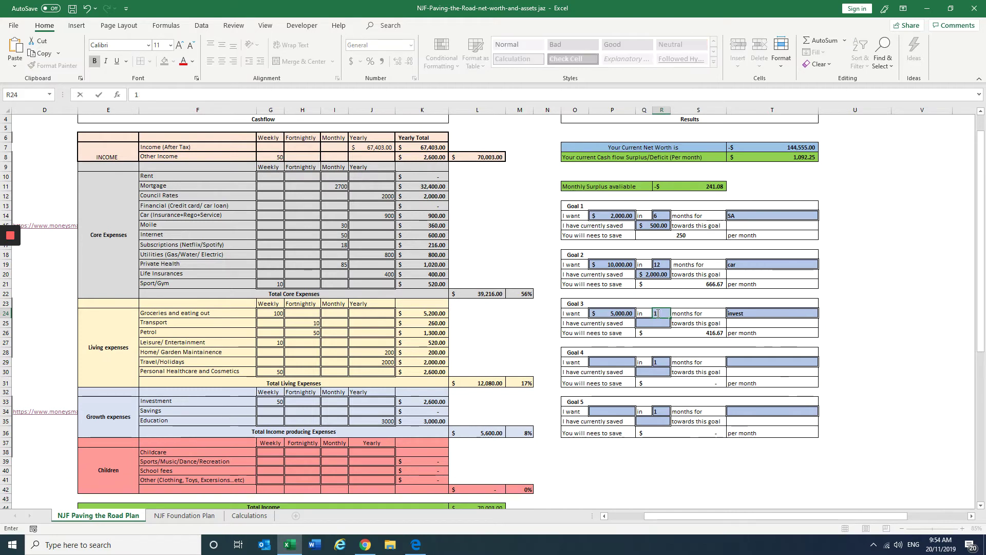
{"action": "left_click", "coordinate": [614, 313]}
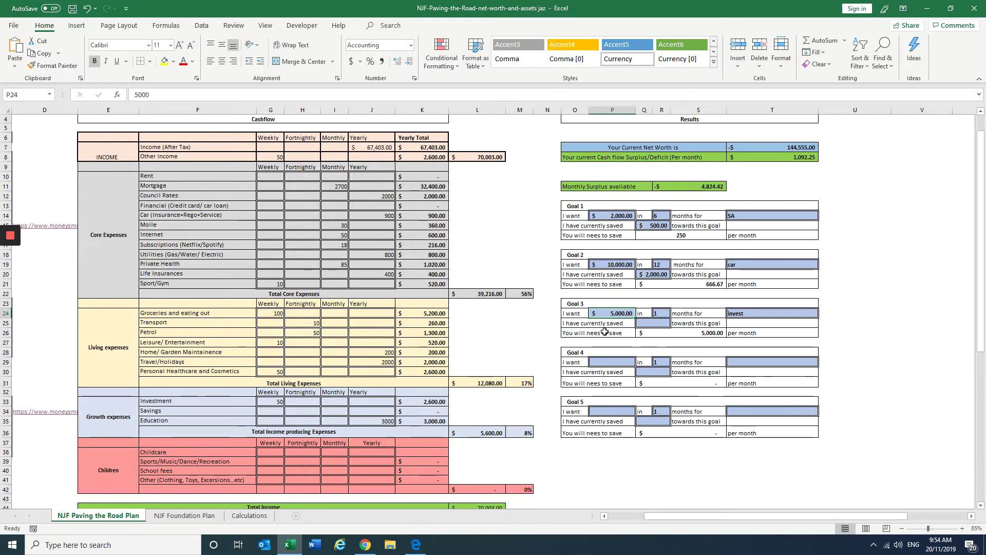
{"action": "key", "text": "BackSpace"}
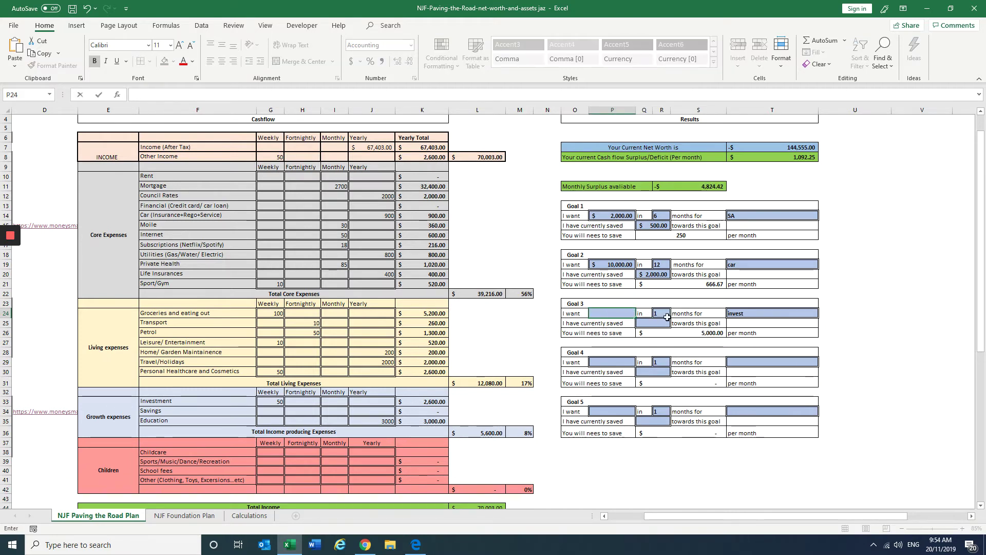
{"action": "left_click", "coordinate": [742, 314]}
{"action": "key", "text": "BackSpace"}
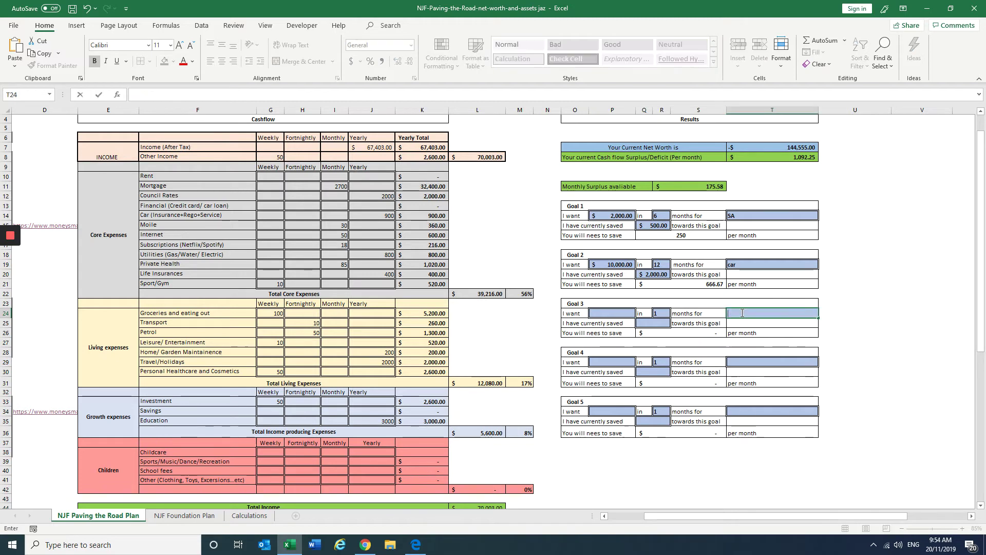
{"action": "left_click", "coordinate": [958, 305]}
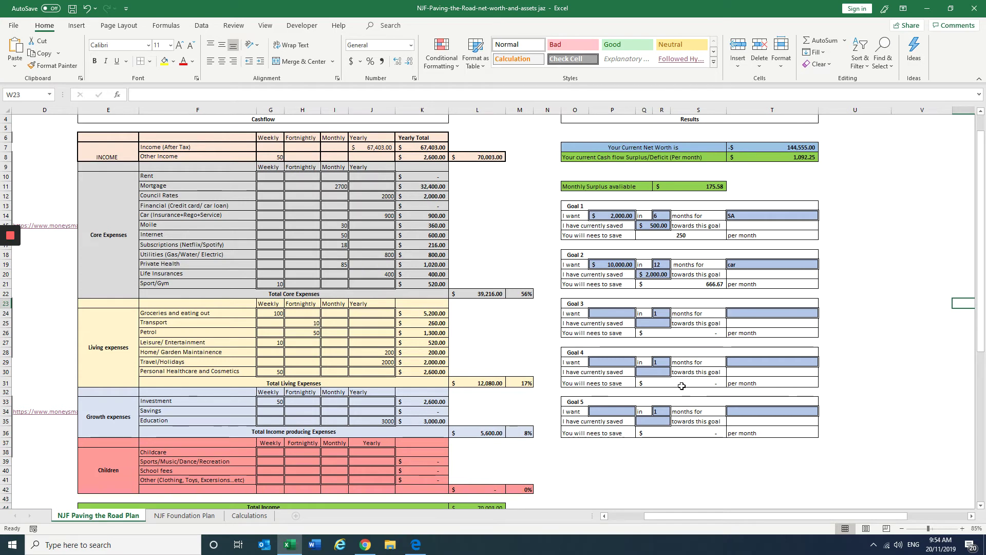
Set the monthly mortgage expense to 2875.
{"action": "left_click_drag", "start_coordinate": [750, 513], "coordinate": [738, 515]}
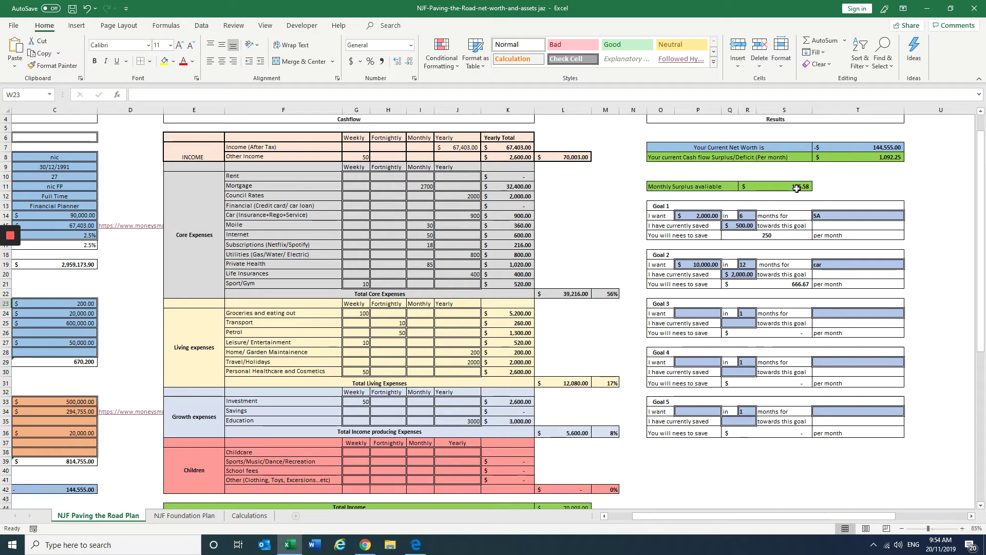
{"action": "left_click", "coordinate": [421, 187]}
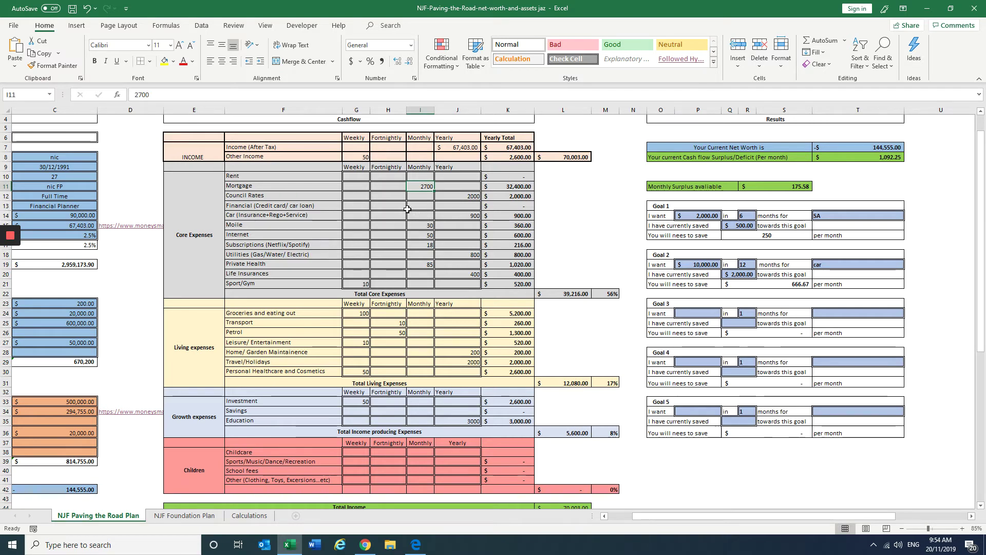
{"action": "type", "text": "2"}
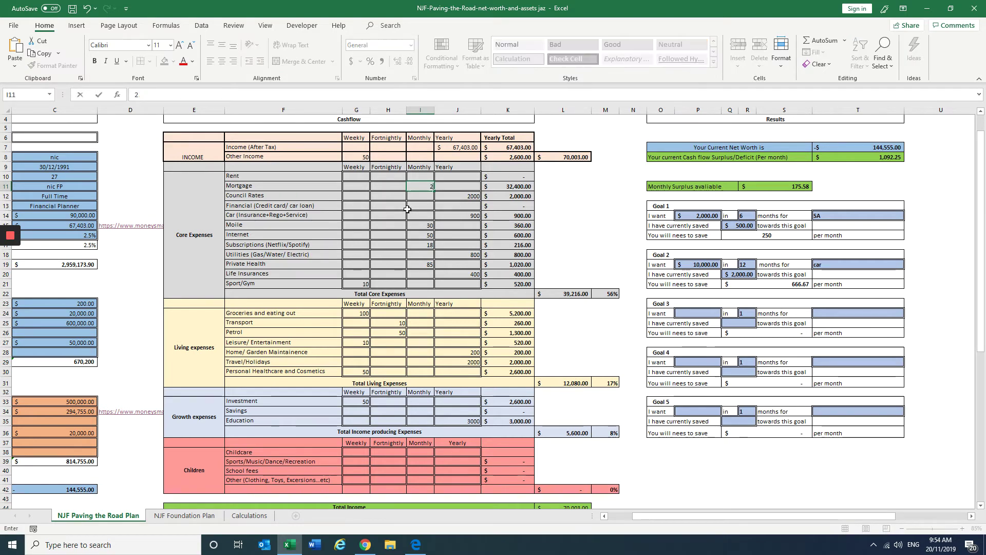
{"action": "type", "text": "875"}
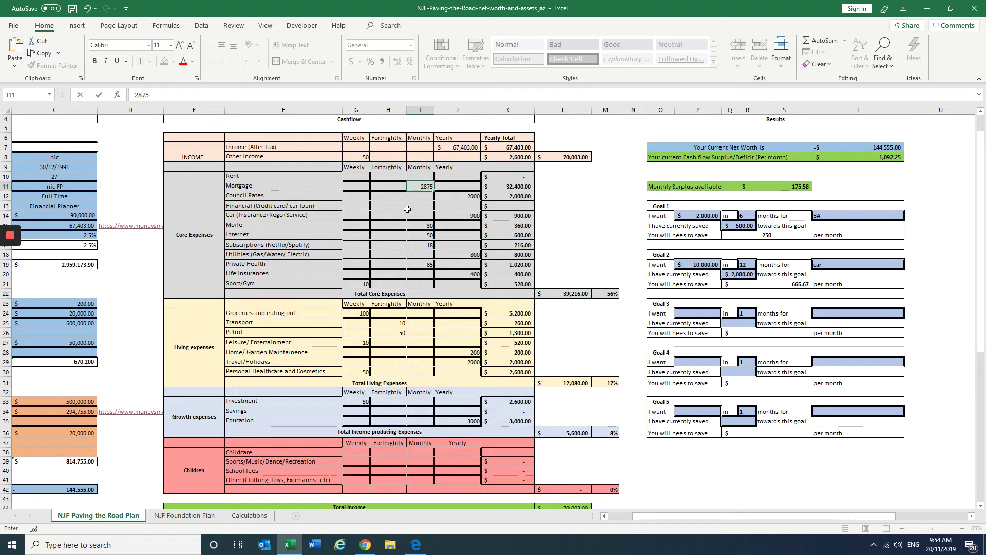
{"action": "left_click", "coordinate": [517, 187]}
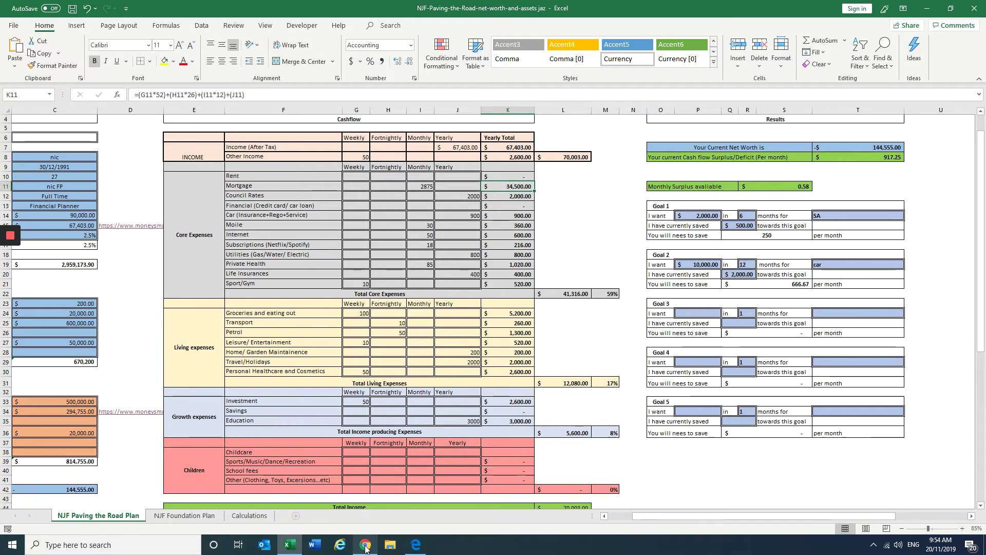
Switch to the mortgage calculator in Edge and start an alternative comparison with 4.00% interest and 50000 borrowed.
{"action": "left_click", "coordinate": [425, 548]}
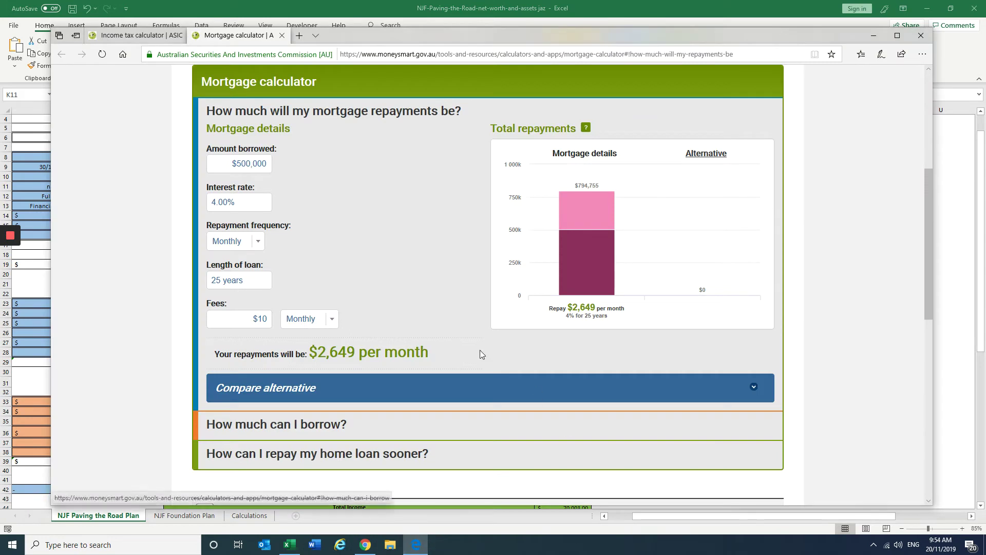
{"action": "left_click", "coordinate": [337, 396]}
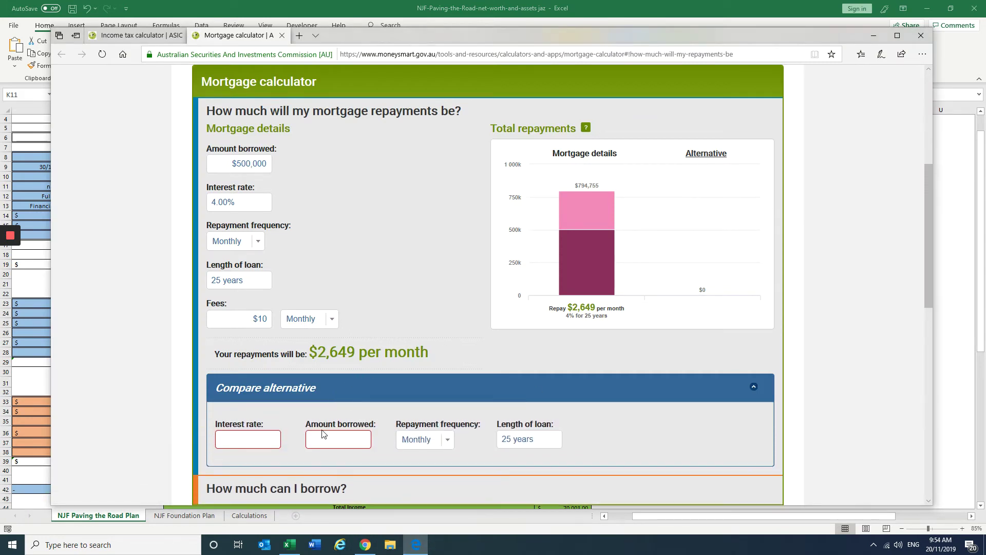
{"action": "left_click", "coordinate": [262, 440]}
{"action": "left_click", "coordinate": [314, 435]}
{"action": "type", "text": "50000"}
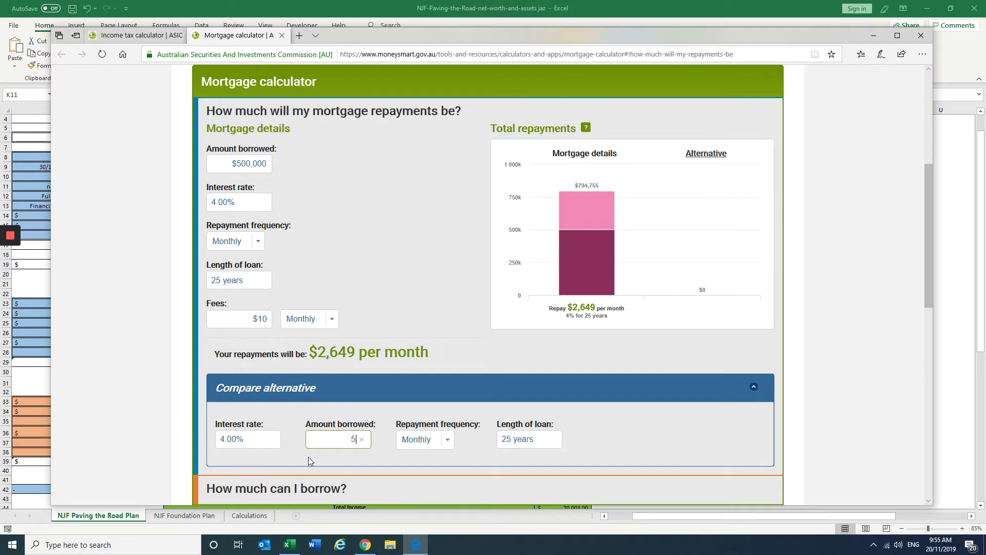
Correct the alternative's amount borrowed to $500,000 and set its length of loan to 22 years.
{"action": "left_click", "coordinate": [514, 434]}
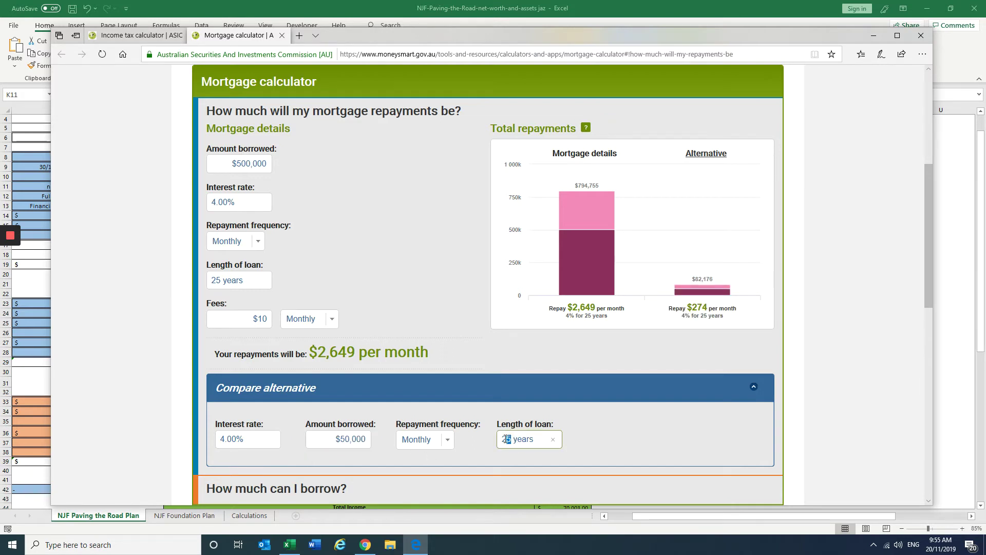
{"action": "left_click", "coordinate": [324, 440]}
{"action": "left_click", "coordinate": [362, 439]}
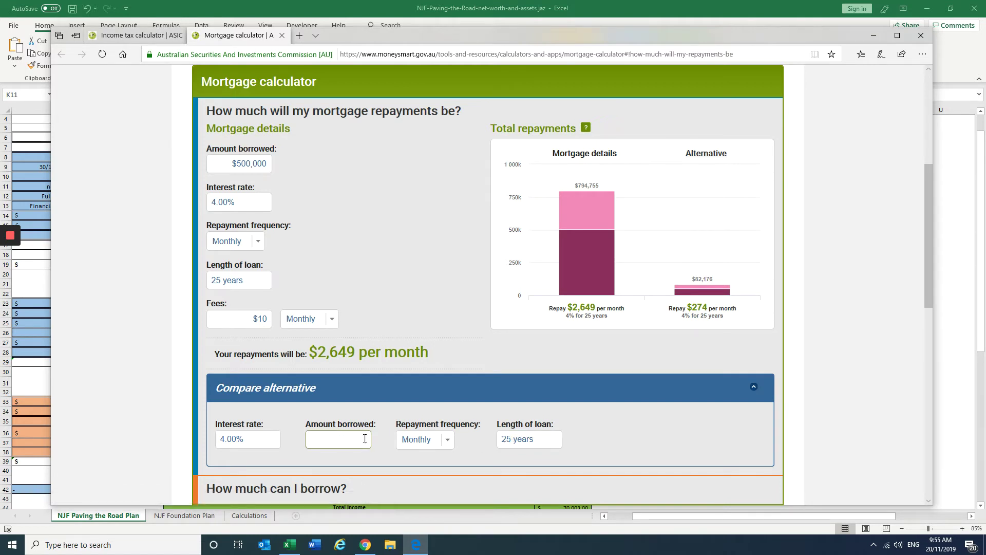
{"action": "left_click", "coordinate": [500, 440]}
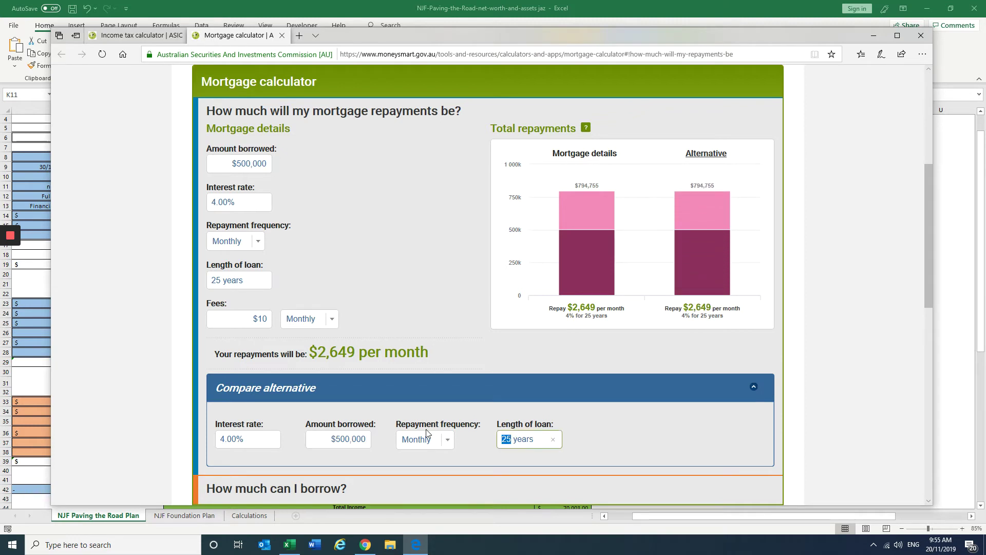
{"action": "type", "text": "22"}
{"action": "key", "text": "Tab"}
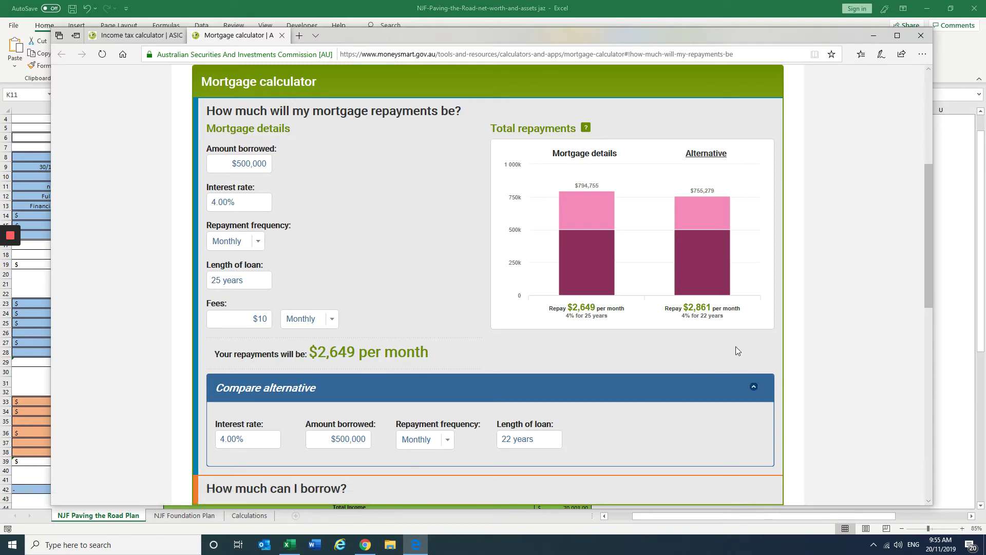
Read the alternative loan's interest from the repayments chart and enter 255279 in cell C34 of the Excel workbook.
{"action": "mouse_move", "coordinate": [711, 230]}
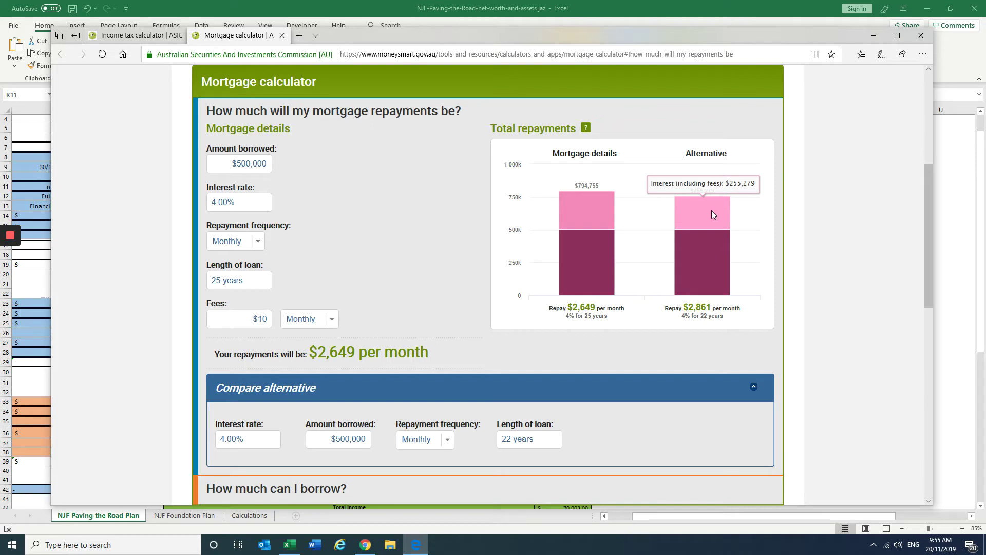
{"action": "mouse_move", "coordinate": [584, 208]}
{"action": "mouse_move", "coordinate": [707, 257]}
{"action": "left_click", "coordinate": [873, 36]}
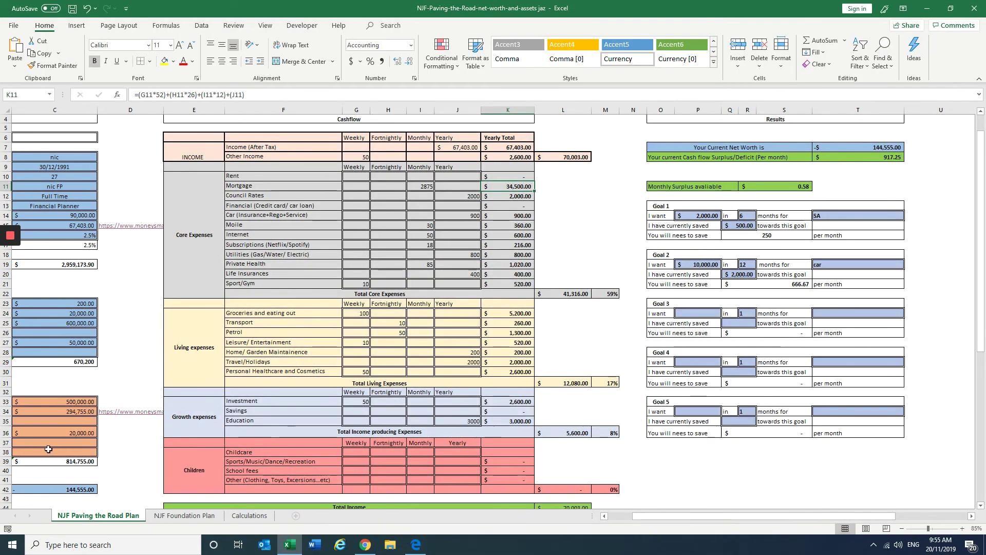
{"action": "left_click", "coordinate": [84, 412]}
{"action": "type", "text": "255279"}
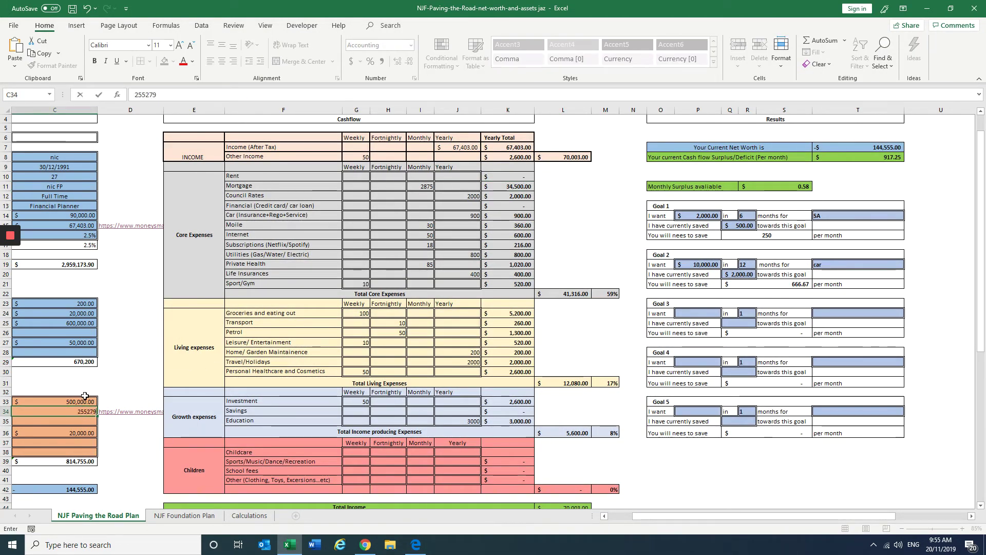
{"action": "left_click", "coordinate": [129, 392]}
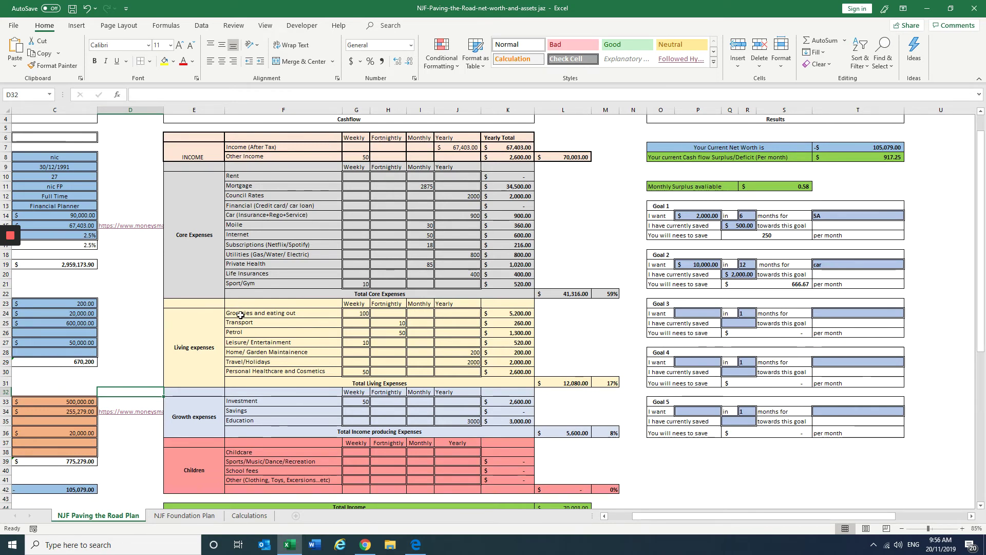
Review the NJF Foundation Plan sheet, examining the superannuation deposits and growth estimates, emergency fund, retirement and review items.
{"action": "left_click", "coordinate": [185, 515]}
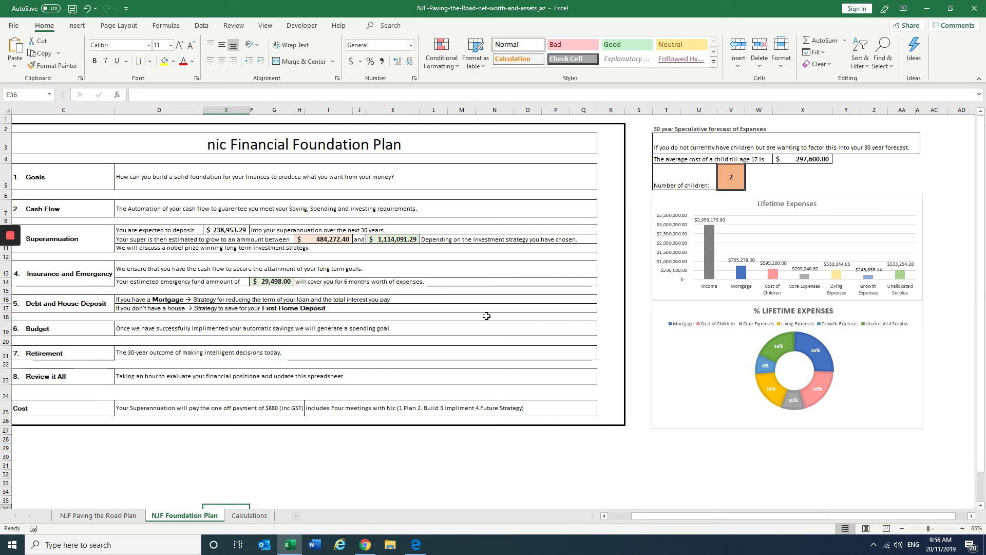
{"action": "mouse_move", "coordinate": [18, 266]}
{"action": "left_click", "coordinate": [221, 231]}
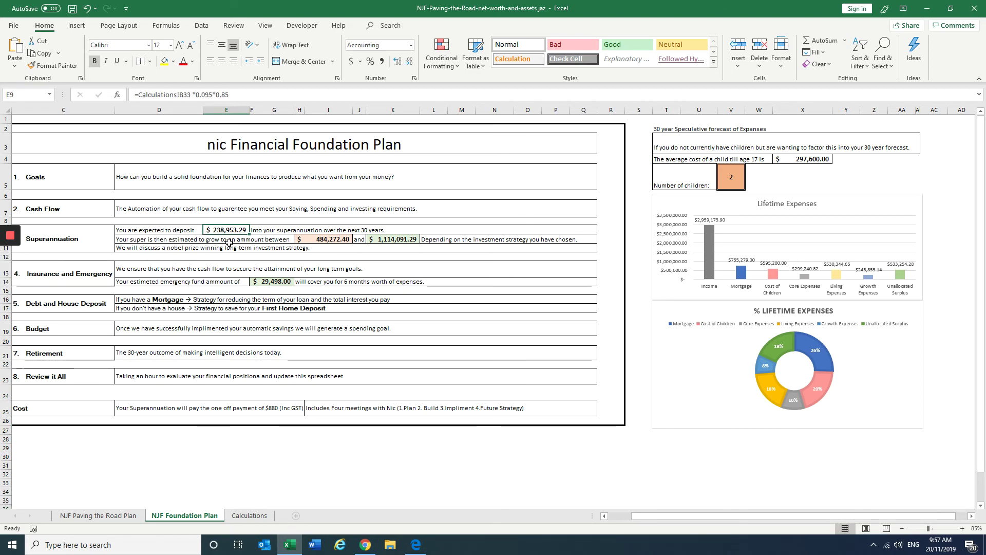
{"action": "left_click", "coordinate": [330, 239]}
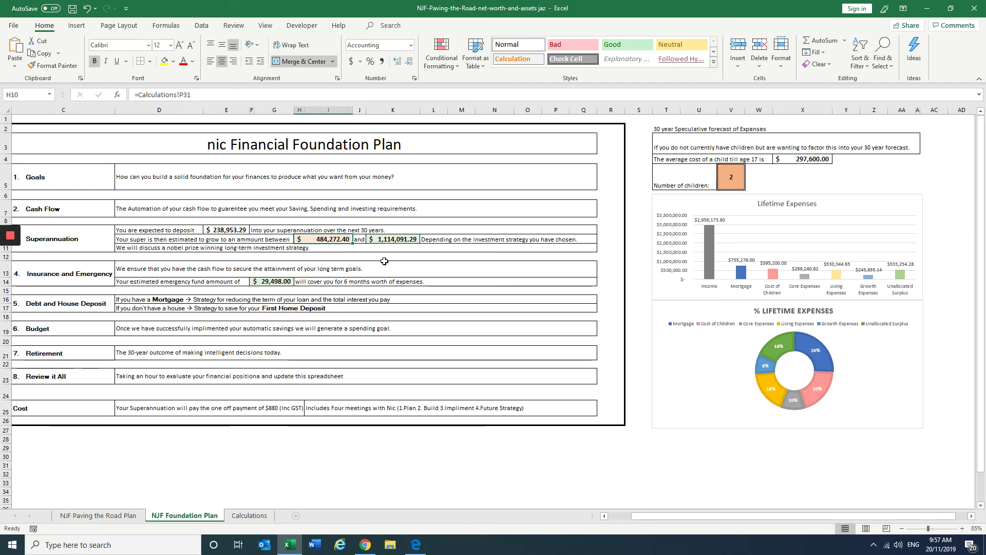
{"action": "left_click", "coordinate": [391, 240]}
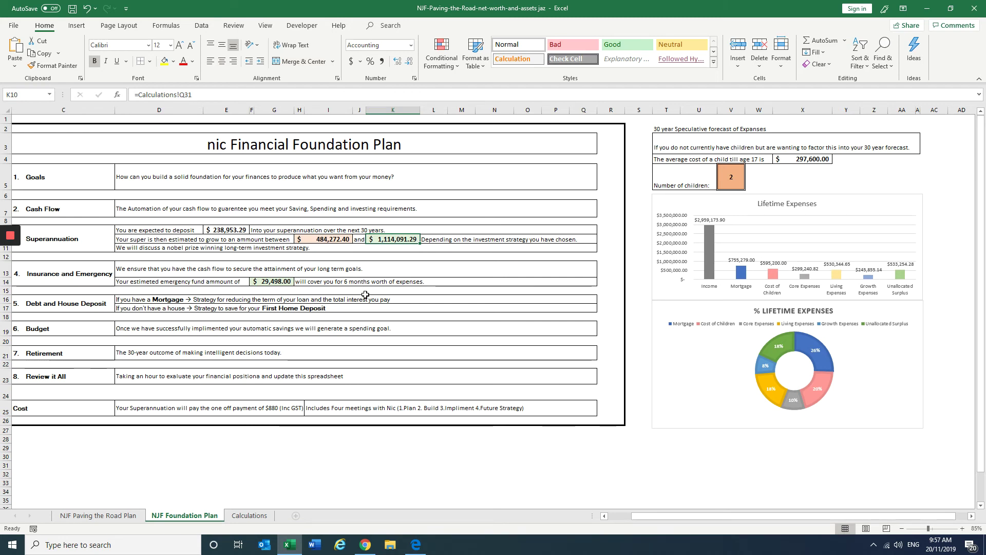
{"action": "left_click", "coordinate": [194, 248]}
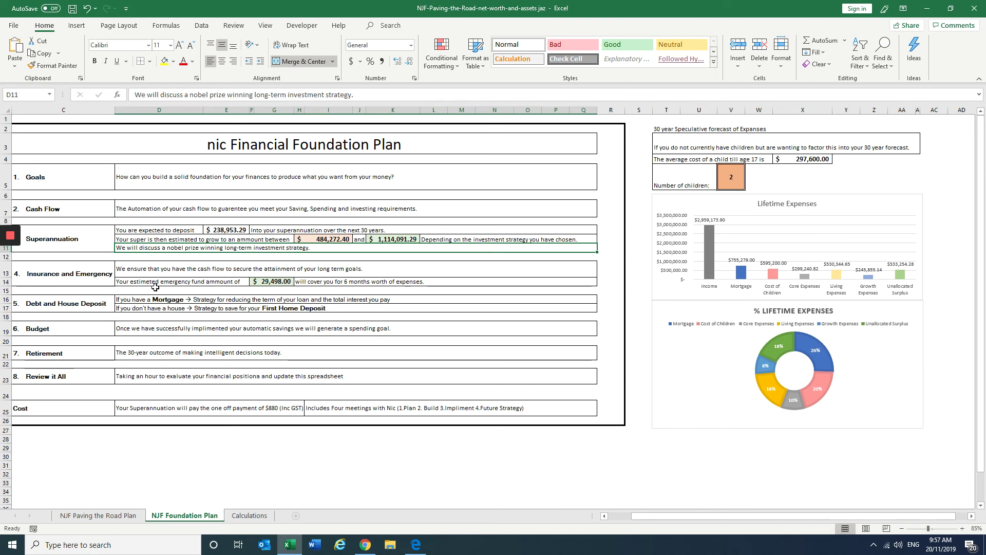
{"action": "left_click", "coordinate": [284, 281]}
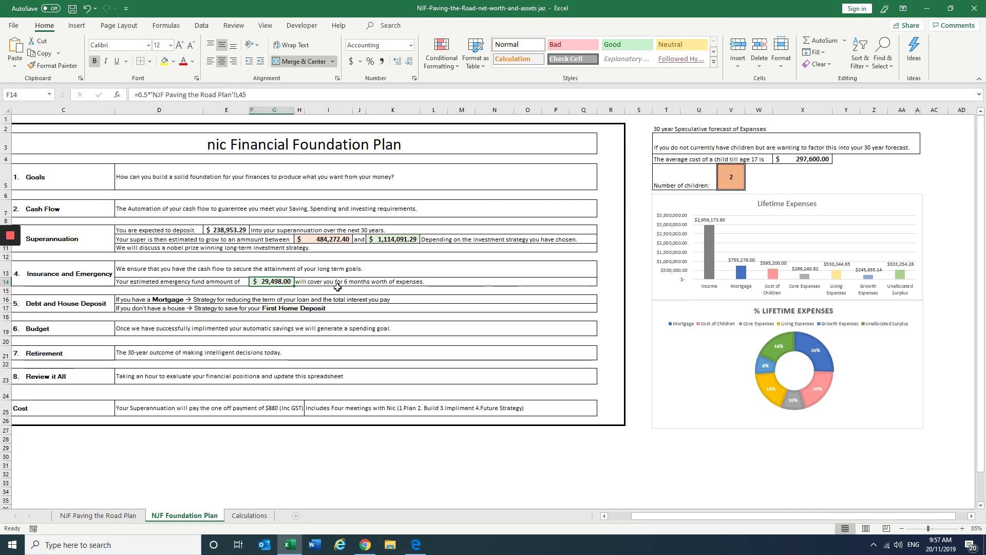
{"action": "left_click", "coordinate": [372, 286]}
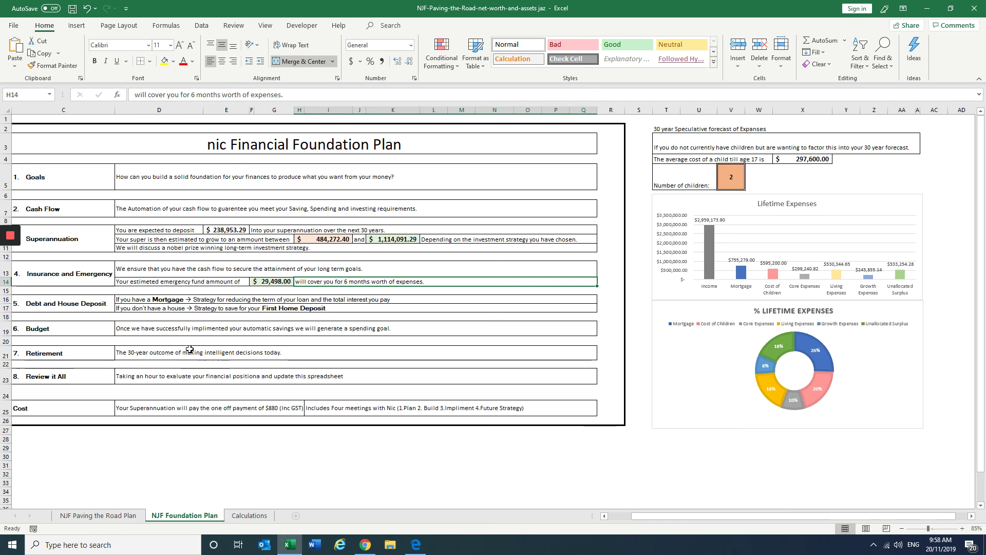
{"action": "left_click", "coordinate": [156, 358]}
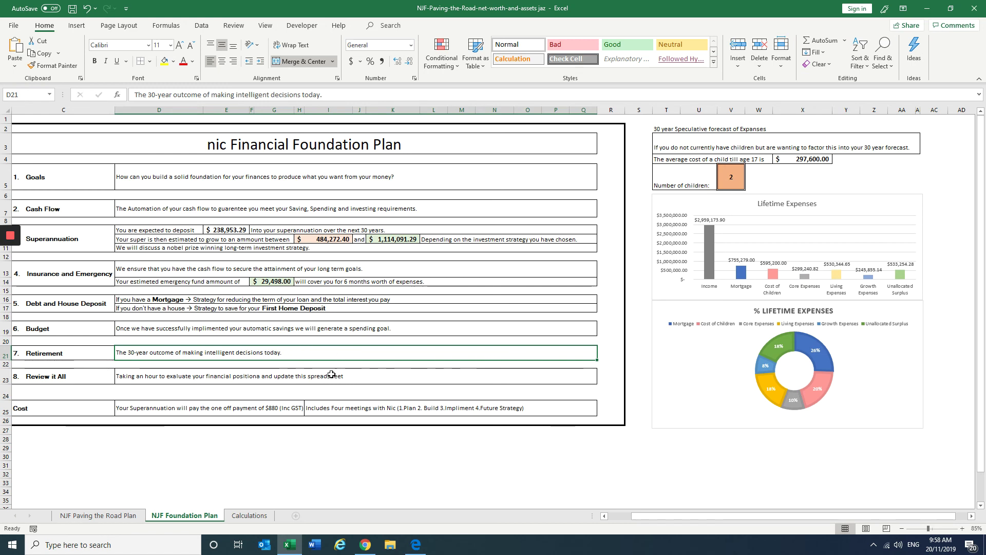
{"action": "left_click", "coordinate": [154, 385]}
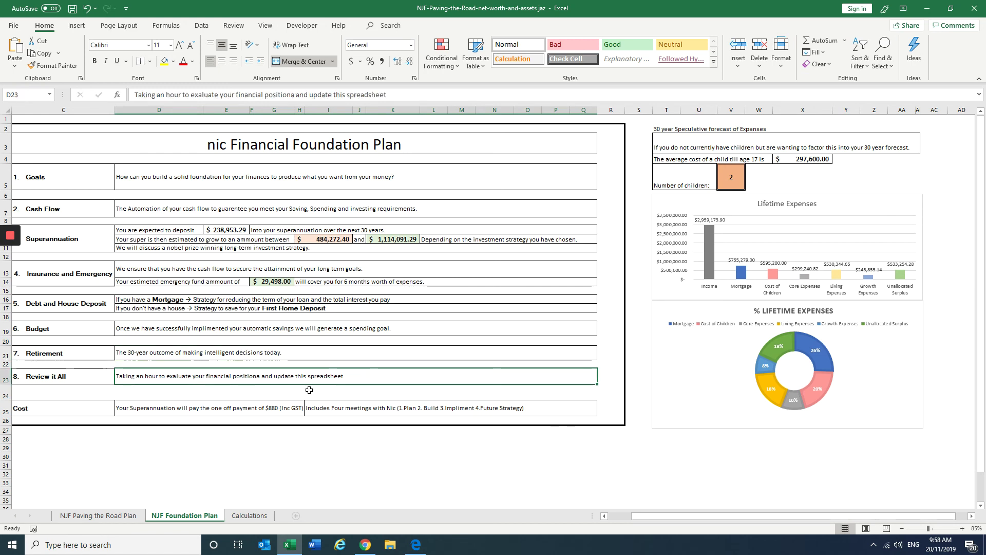
On the NJF Paving the Road Plan sheet, clear Goal 1's wanted and currently saved amounts and set its months to 1.
{"action": "left_click", "coordinate": [97, 515]}
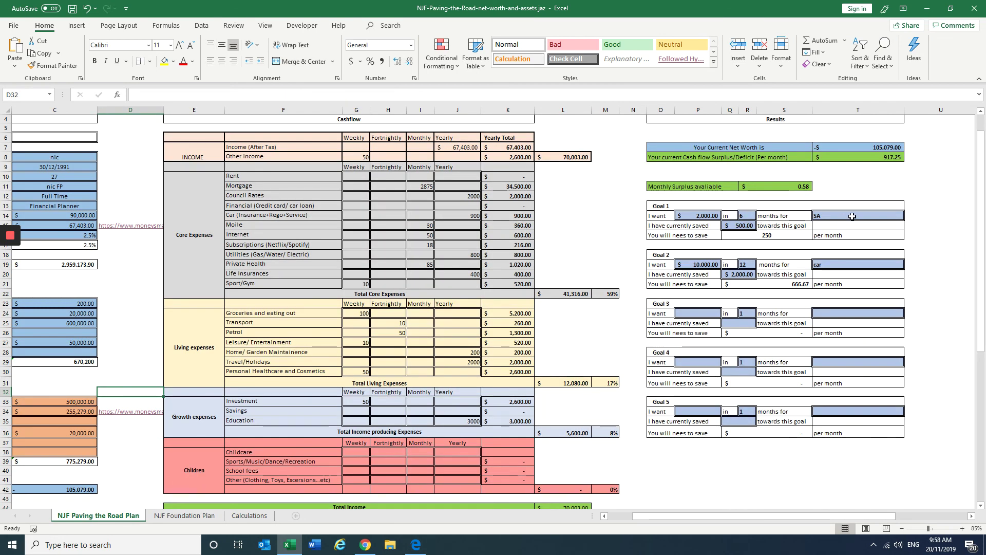
{"action": "left_click", "coordinate": [707, 216]}
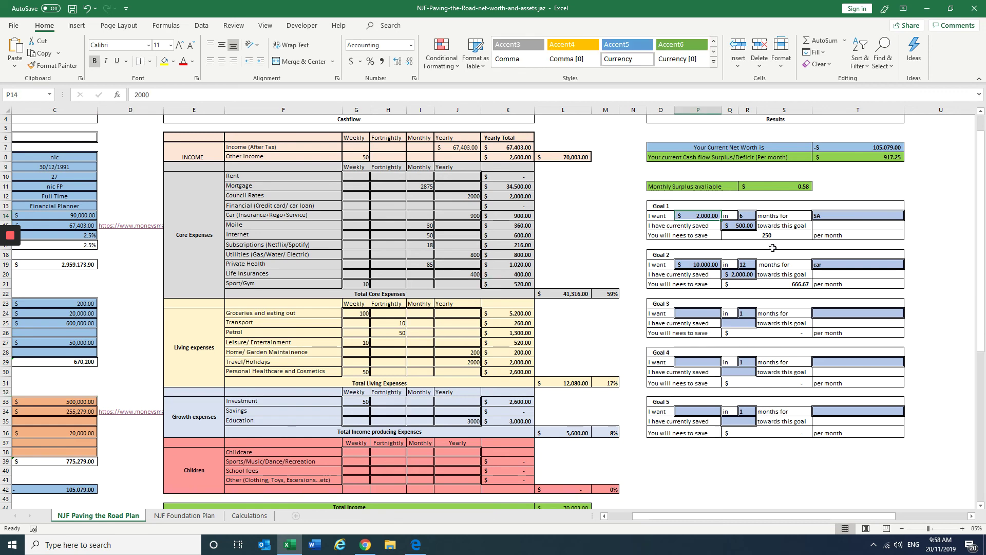
{"action": "key", "text": "BackSpace"}
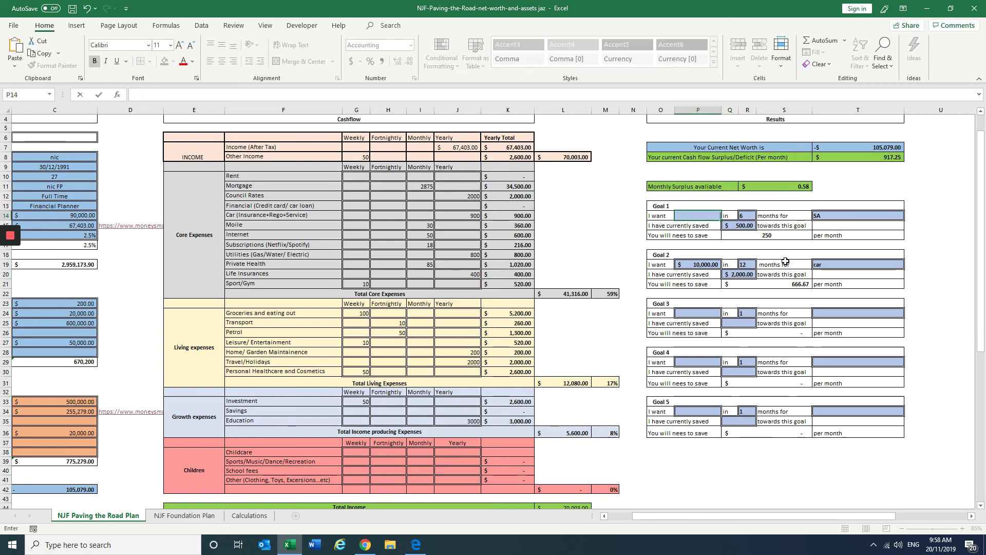
{"action": "left_click", "coordinate": [730, 224]}
{"action": "key", "text": "BackSpace"}
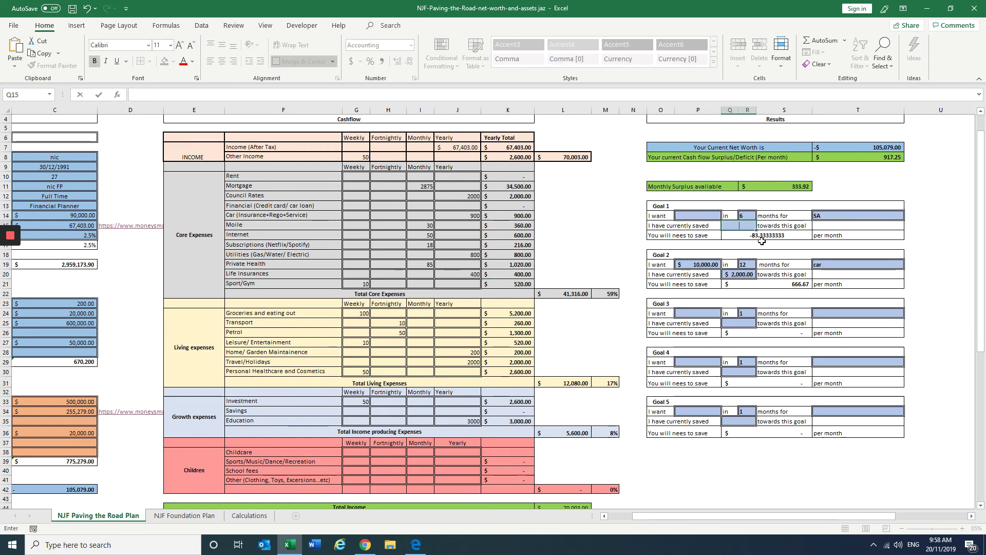
{"action": "left_click", "coordinate": [753, 215]}
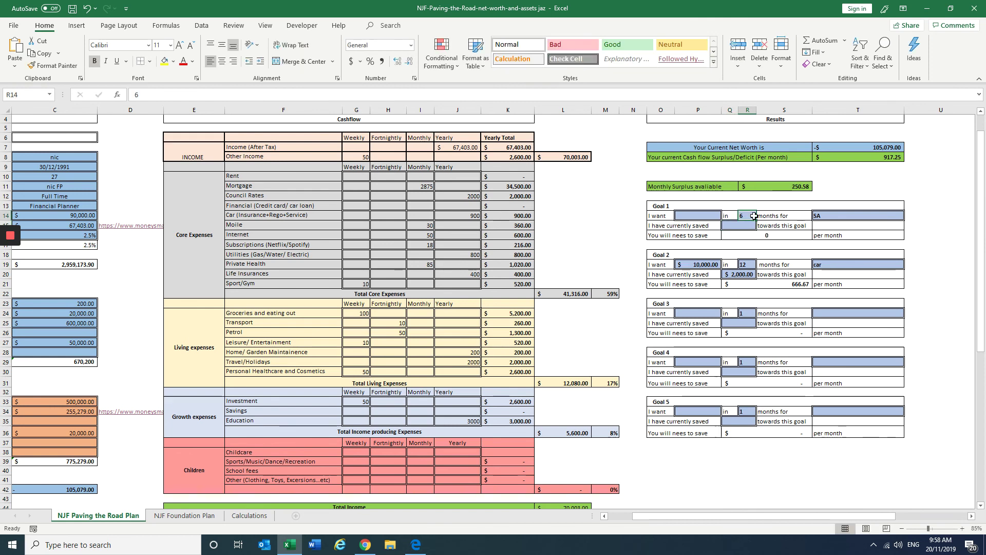
{"action": "type", "text": "1"}
{"action": "left_click", "coordinate": [862, 195]}
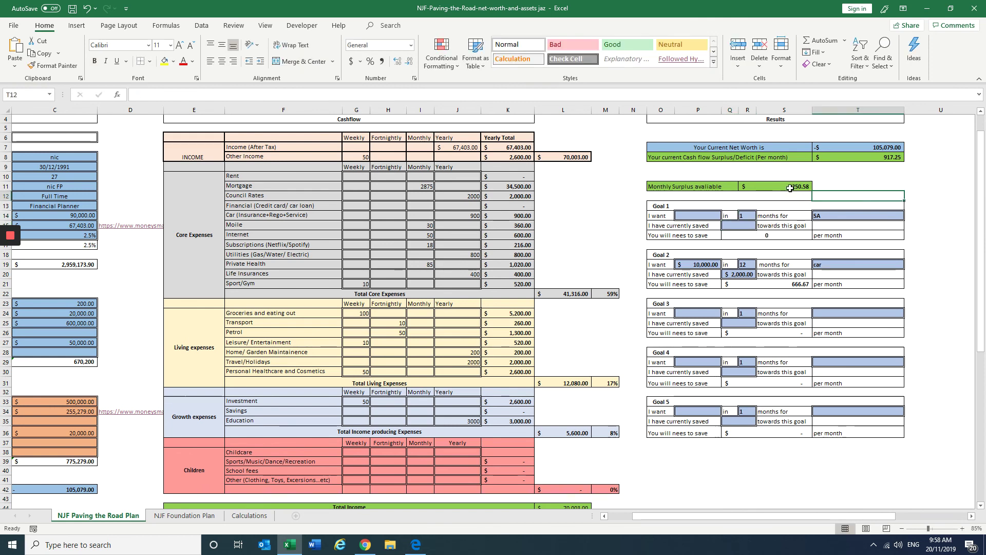
Check the monthly surplus available and the monthly mortgage repayment, and review the meetings included in the cost on the NJF Foundation Plan sheet.
{"action": "left_click", "coordinate": [788, 188]}
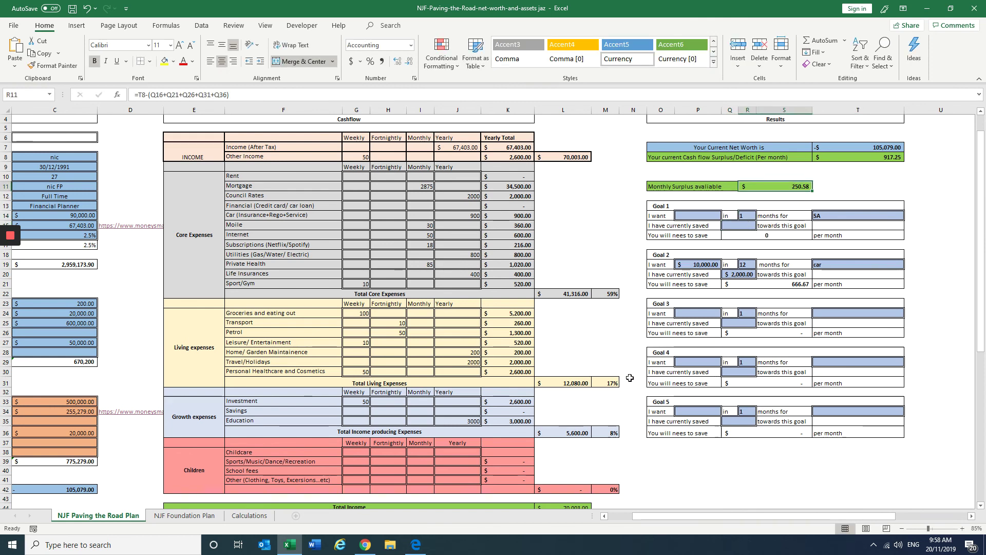
{"action": "left_click", "coordinate": [414, 190]}
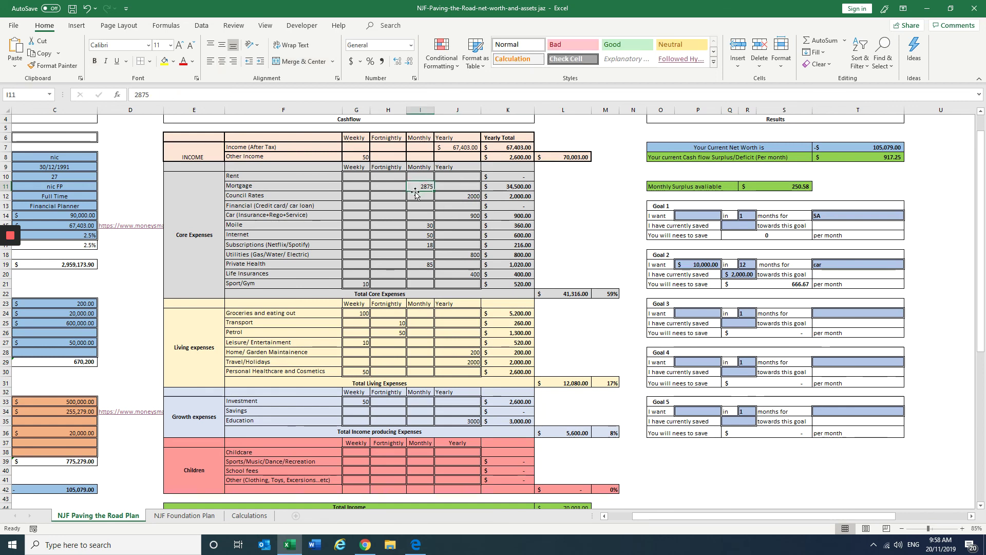
{"action": "left_click", "coordinate": [184, 515]}
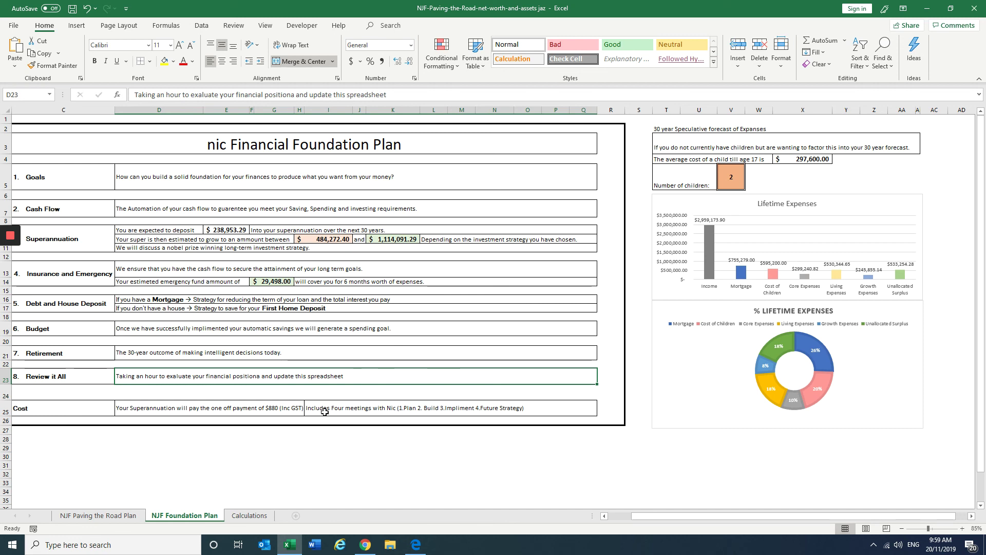
{"action": "left_click", "coordinate": [465, 413]}
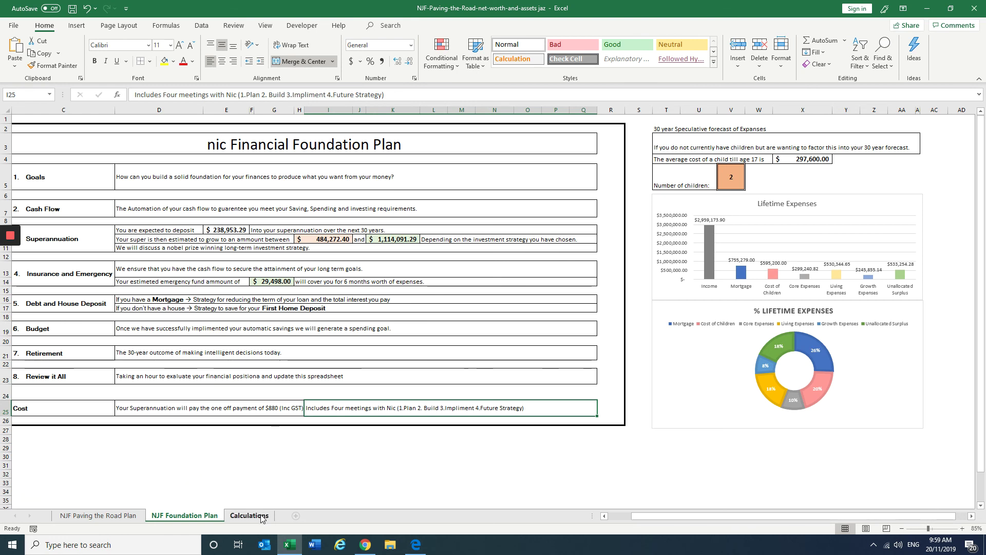
Return to the NJF Paving the Road Plan sheet and review its beginning, with the personal details, assets, liabilities and cashflow tables.
{"action": "left_click", "coordinate": [98, 515]}
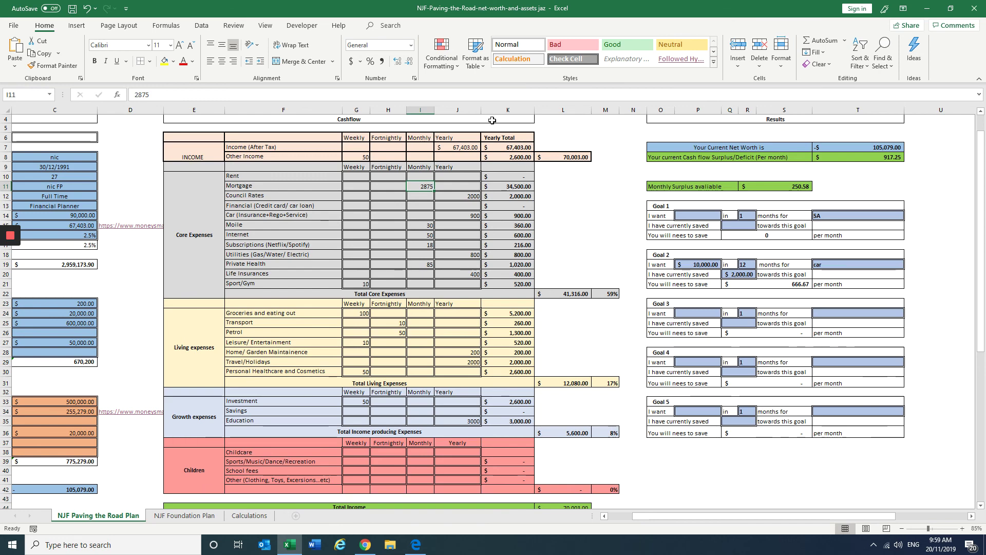
{"action": "left_click_drag", "start_coordinate": [646, 516], "coordinate": [621, 520]}
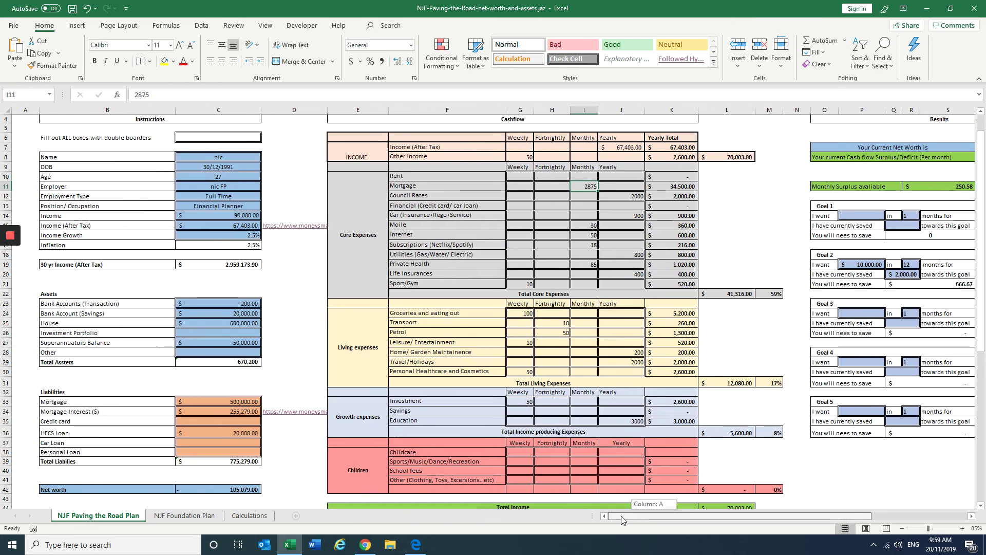
{"action": "scroll", "coordinate": [606, 231], "scroll_direction": "up", "scroll_amount": 1}
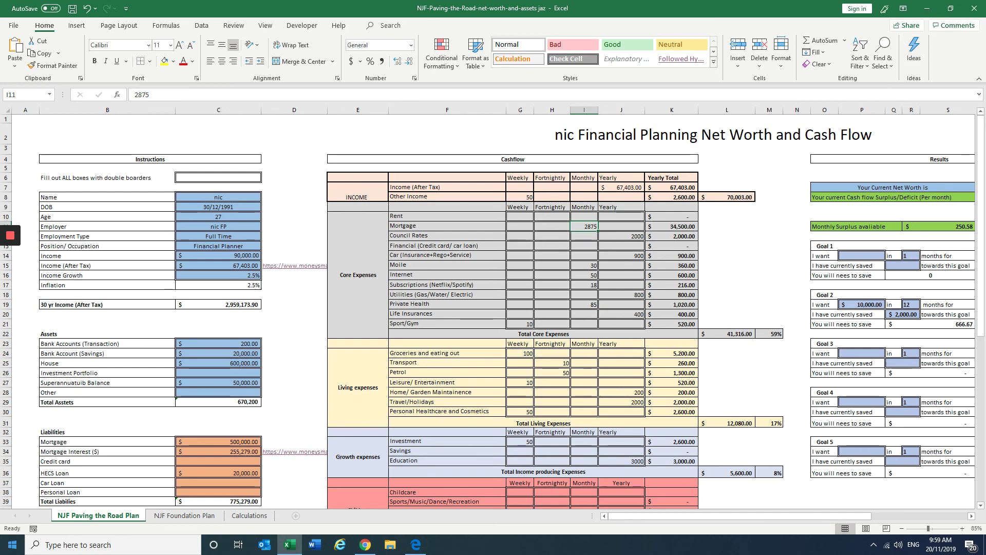
{"action": "mouse_move", "coordinate": [11, 240]}
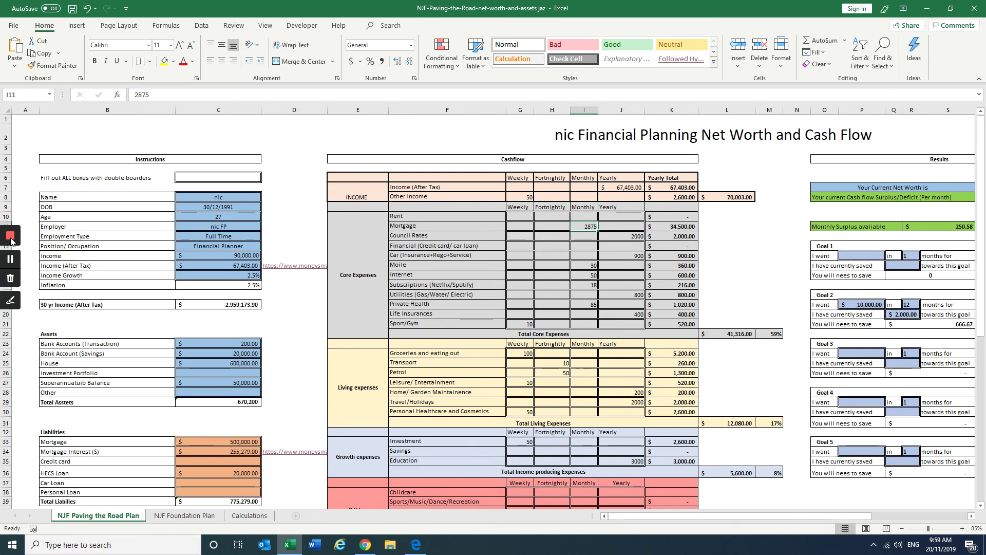